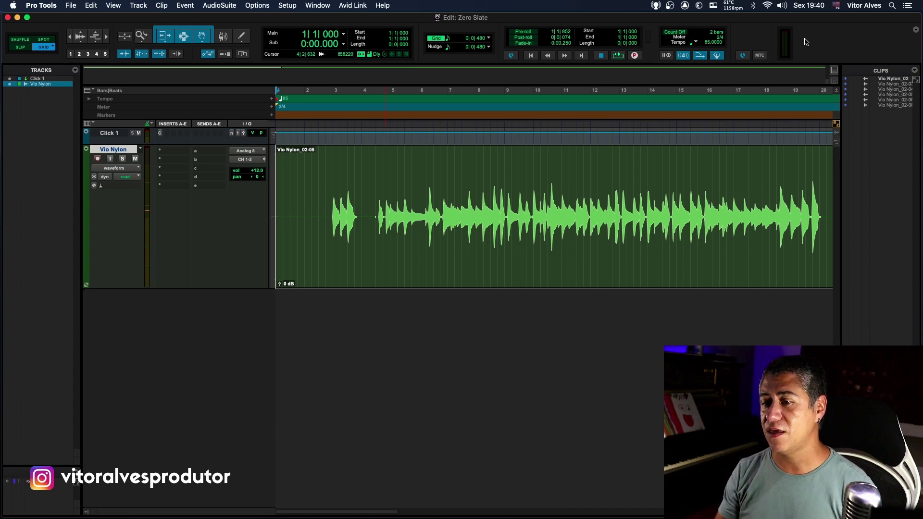
Audition the Vio Nylon recording from the session start and again from bar 4
key("space")
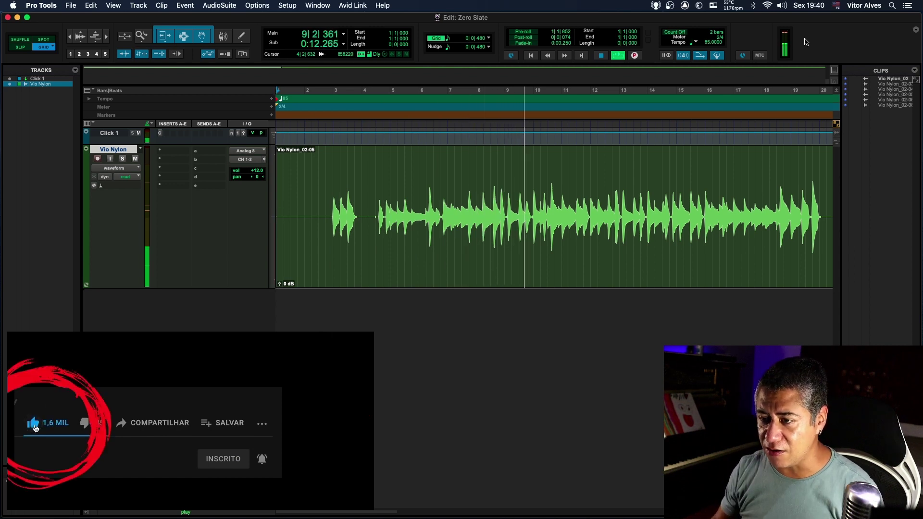
key("space")
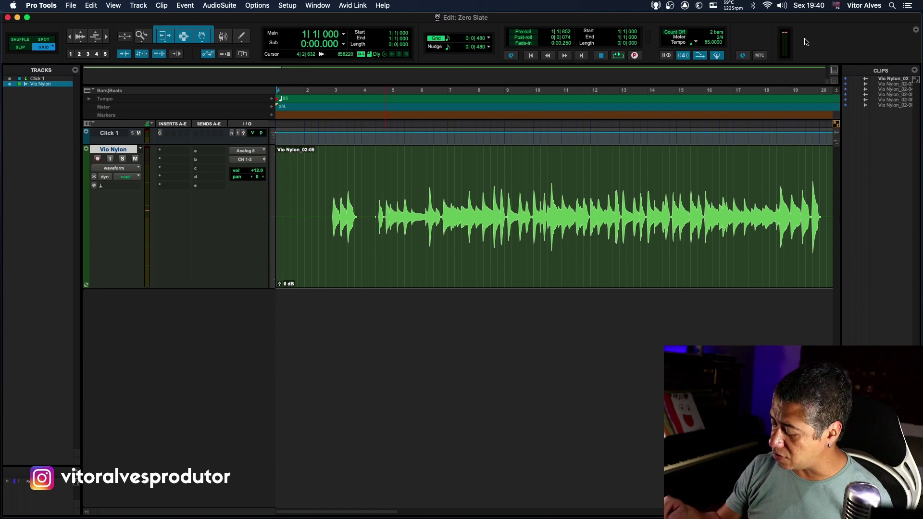
key("KP_Equal")
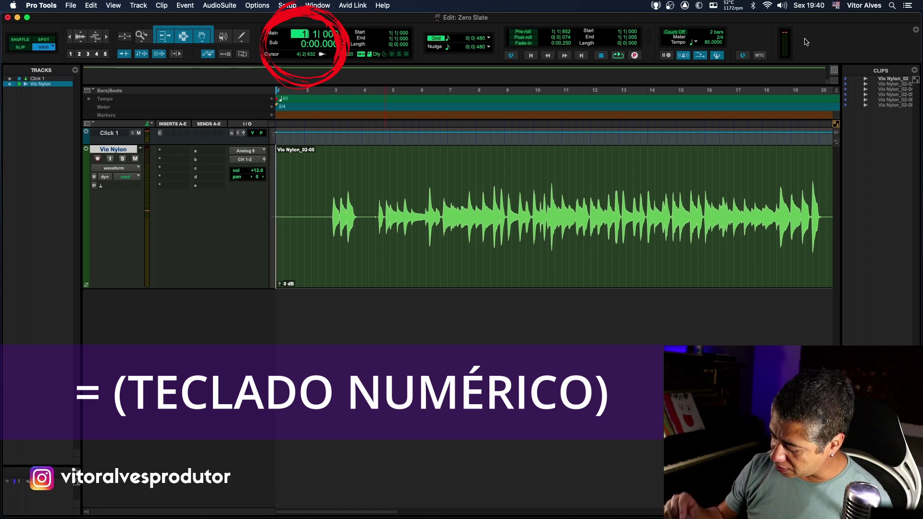
type("4")
key("Return")
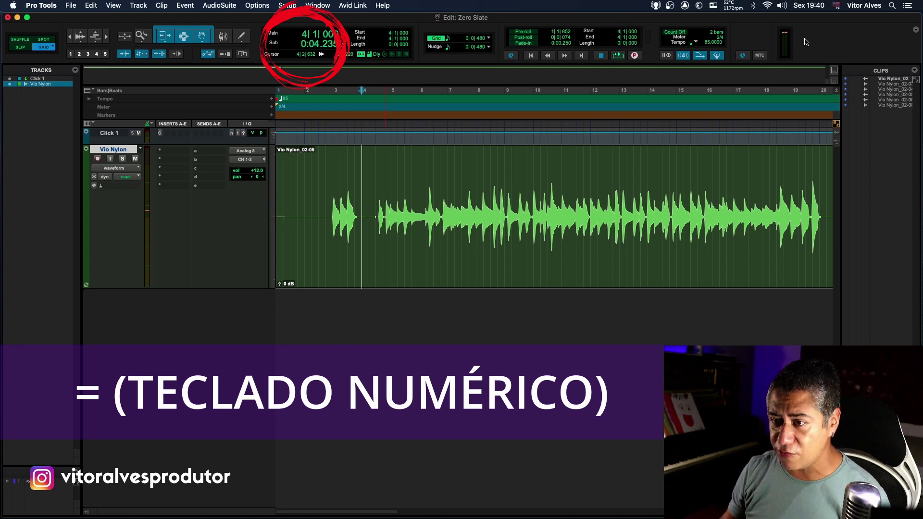
key("space")
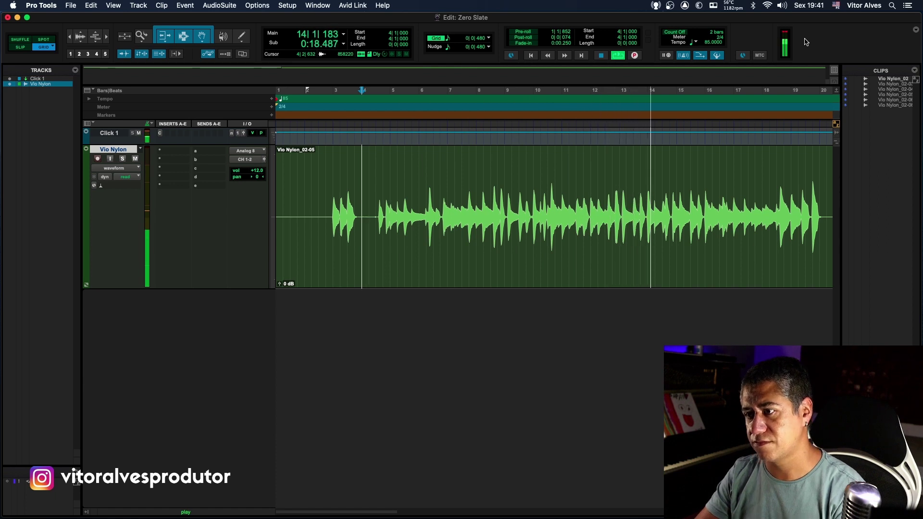
key("space")
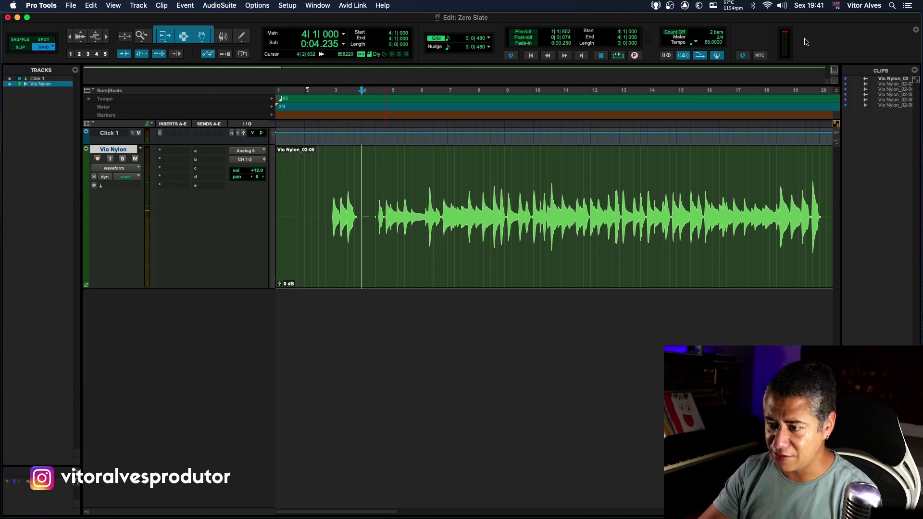
Locate the playback position at bar 5 and audition the recording from there
key("KP_Multiply")
type("5")
key("Return")
key("space")
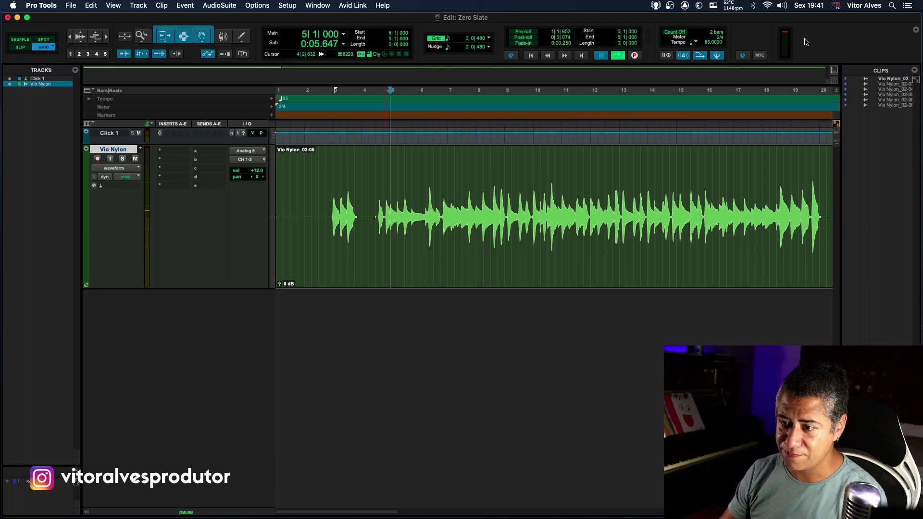
key("space")
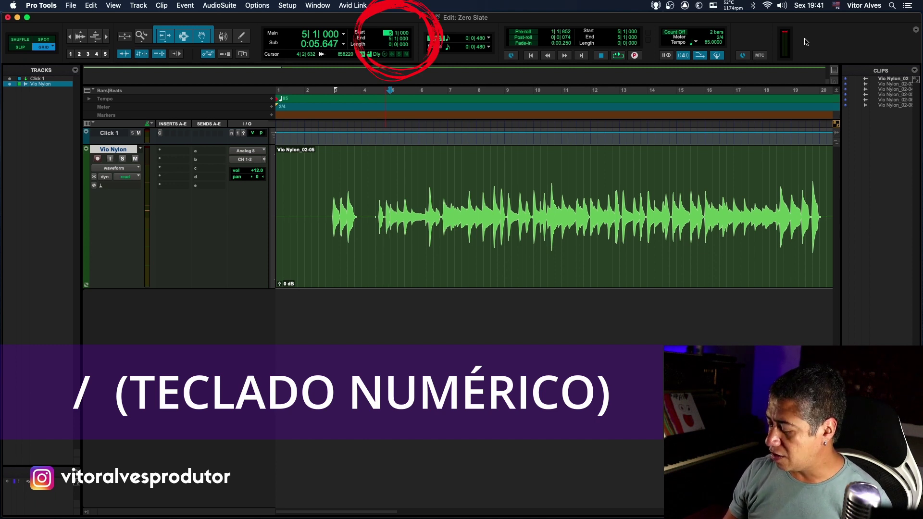
Select the Vio Nylon audio from 5|1|000 to 7|1|000 and copy it
key("KP_Divide")
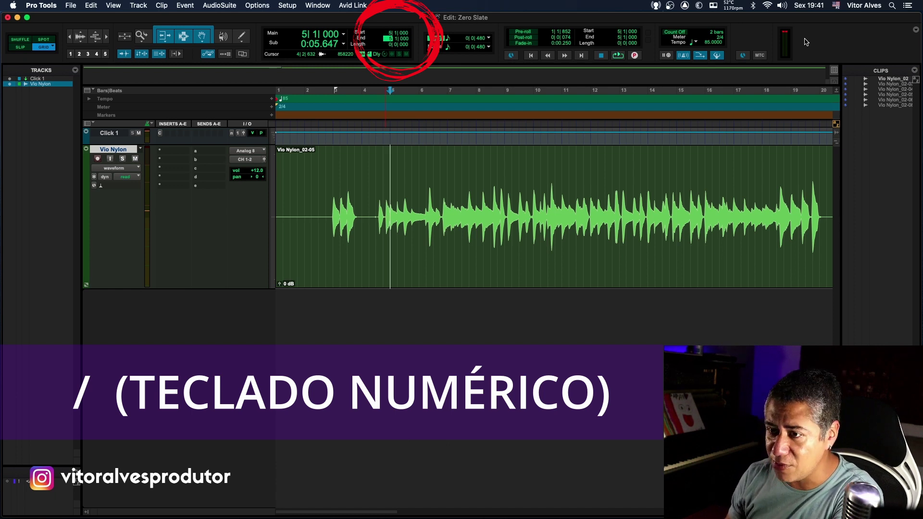
key("Return")
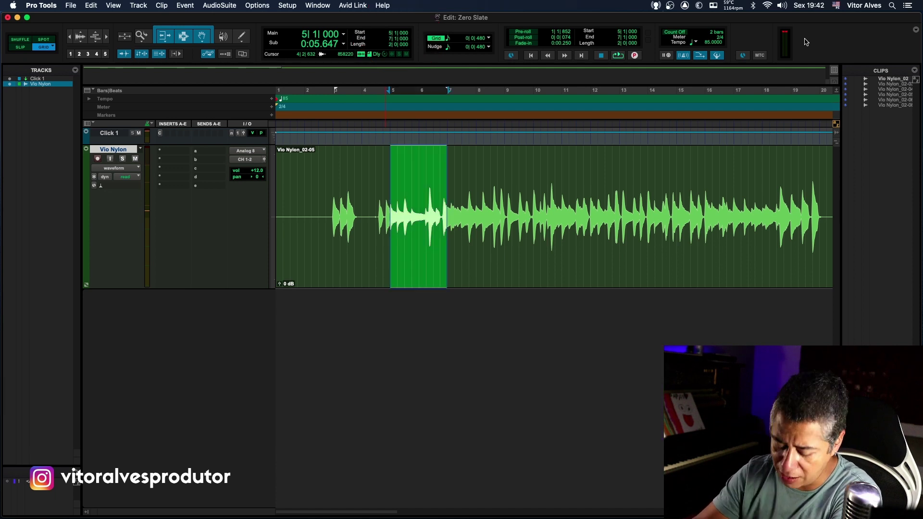
key("c")
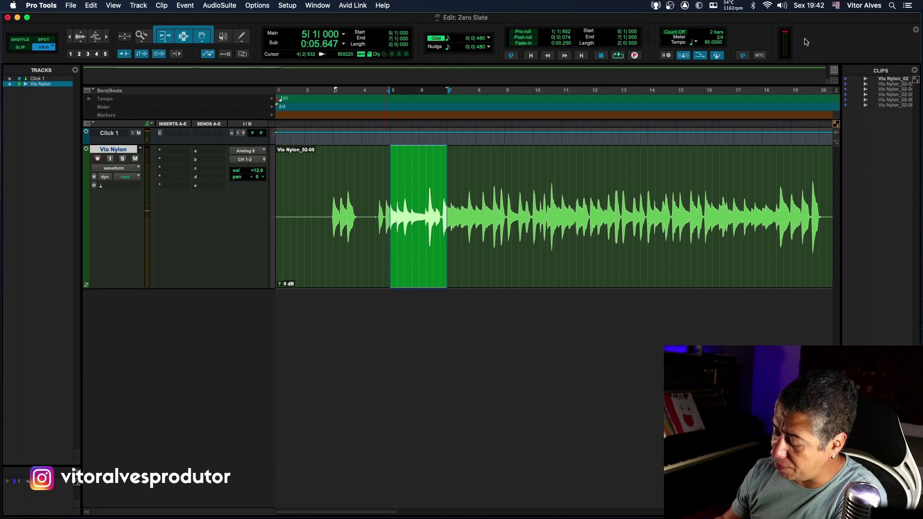
Paste the copied two-bar passage on the Vio Nylon track at bar 13
key("KP_Equal")
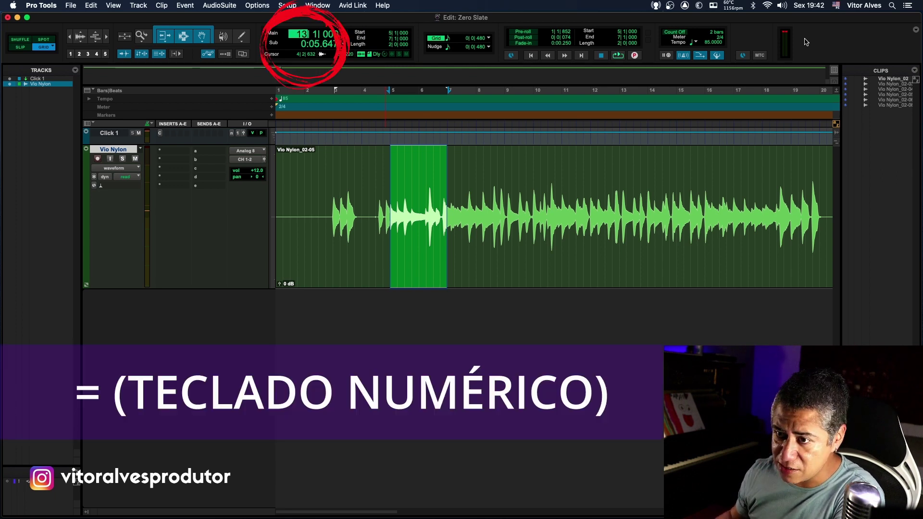
type("13")
key("Return")
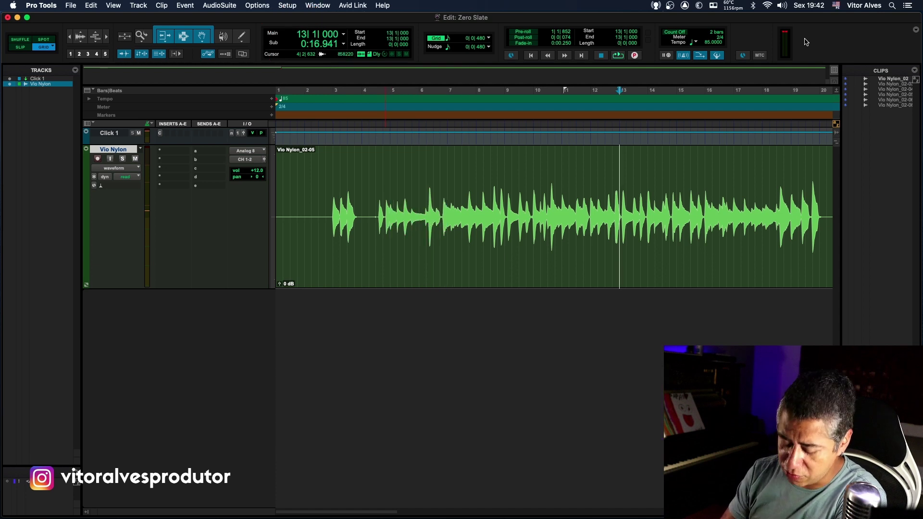
key("v")
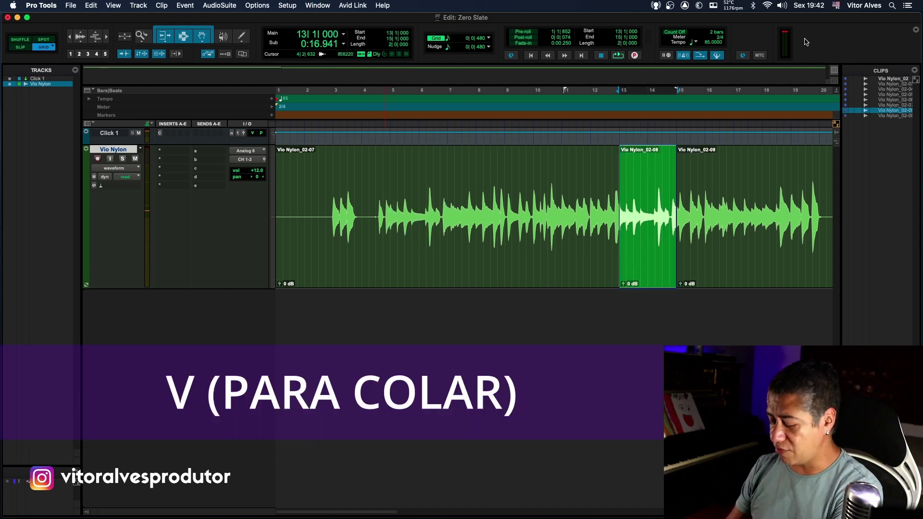
Audition the pasted passage with playback starting from bar 11, and undo the paste
key("Left")
key("KP_1")
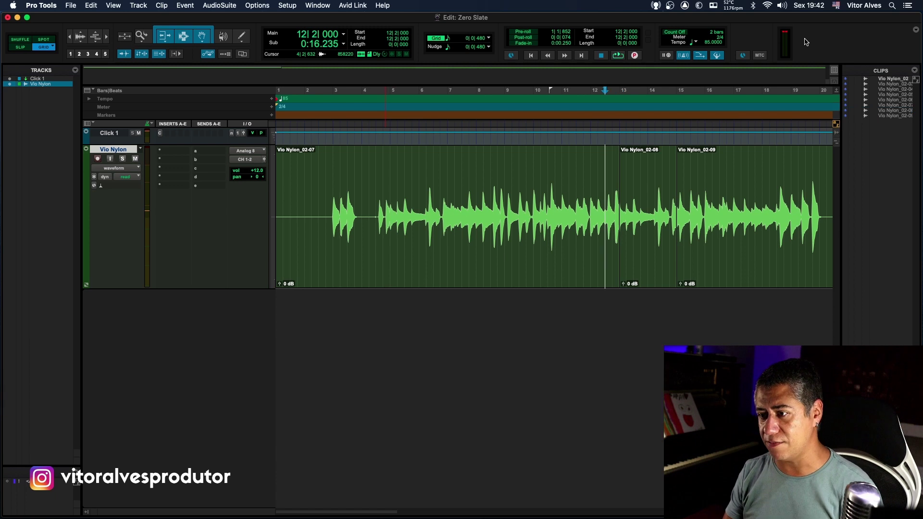
key("space")
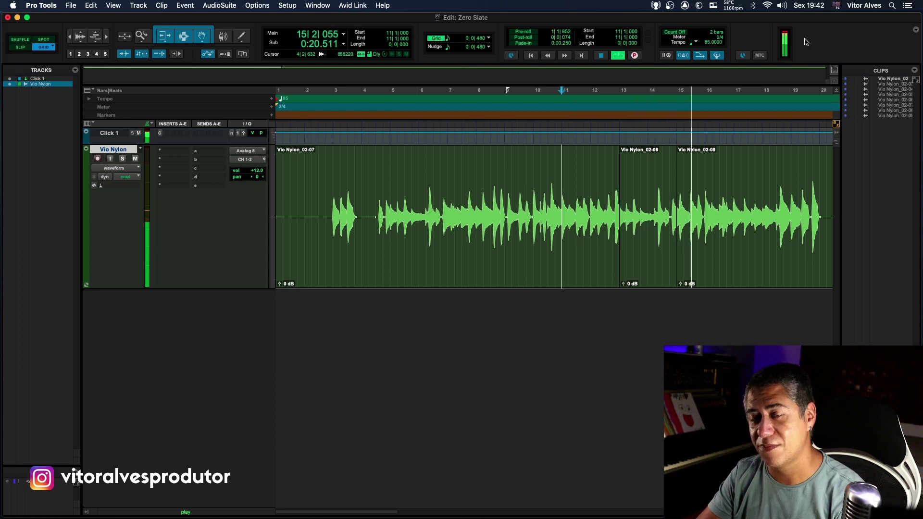
key("space")
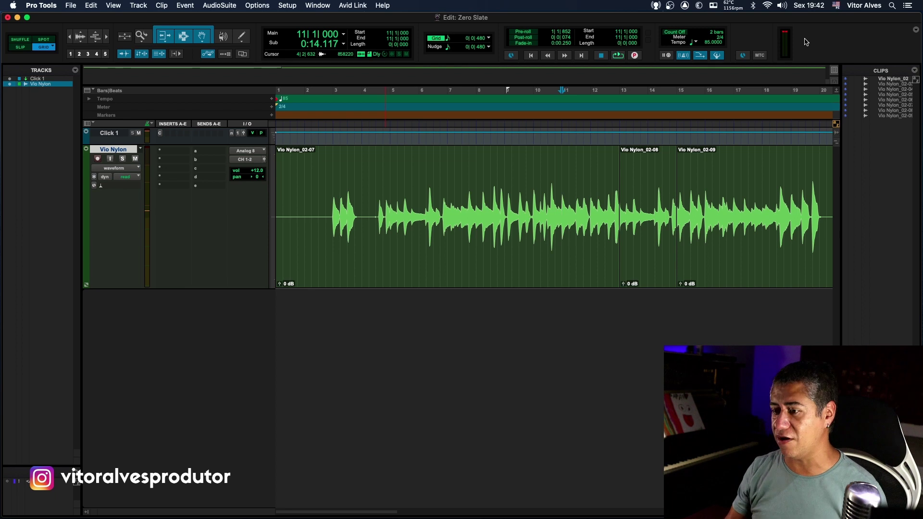
key("z")
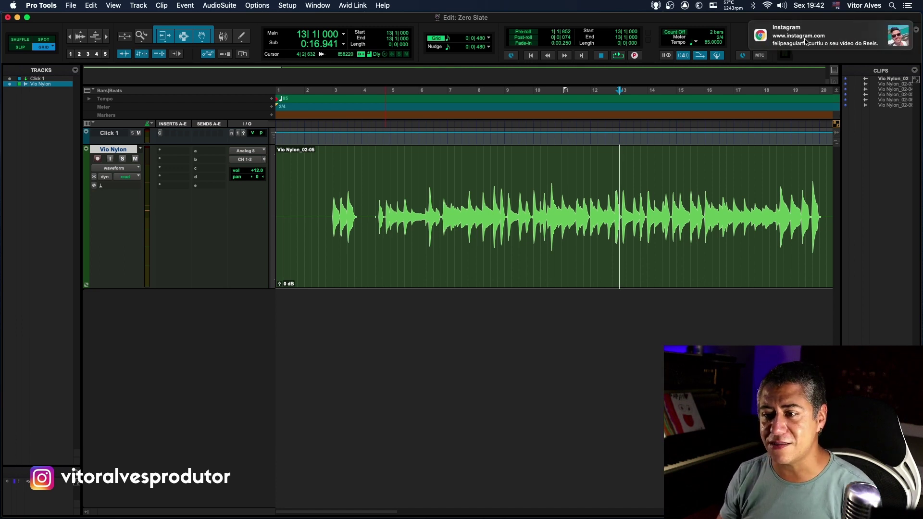
Separate the Vio Nylon audio from bar 5 to bar 7 into its own clip and select that clip
key("KP_Divide")
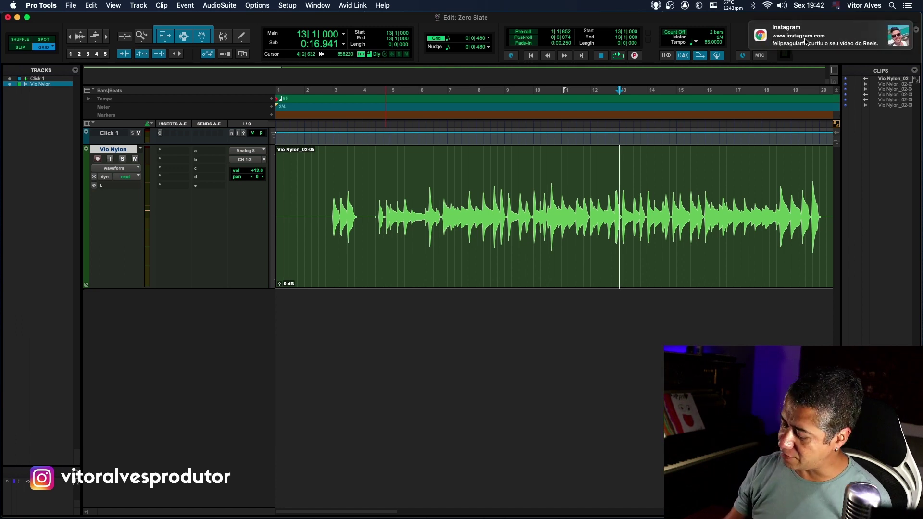
type("5")
key("KP_Enter")
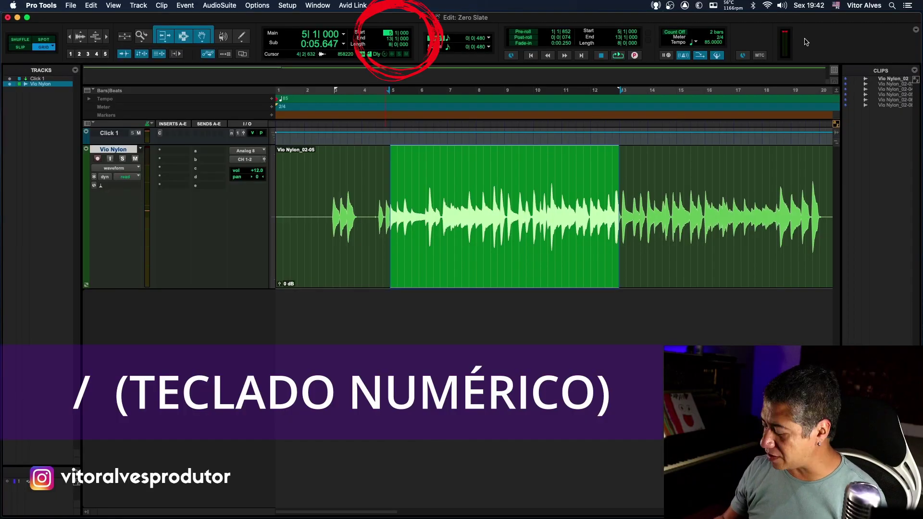
key("KP_Divide")
type("7")
key("KP_Enter")
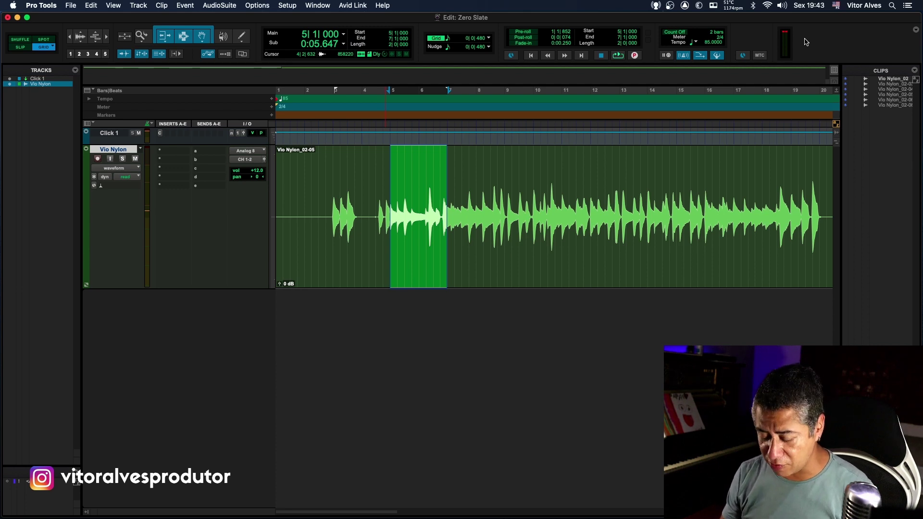
key("b")
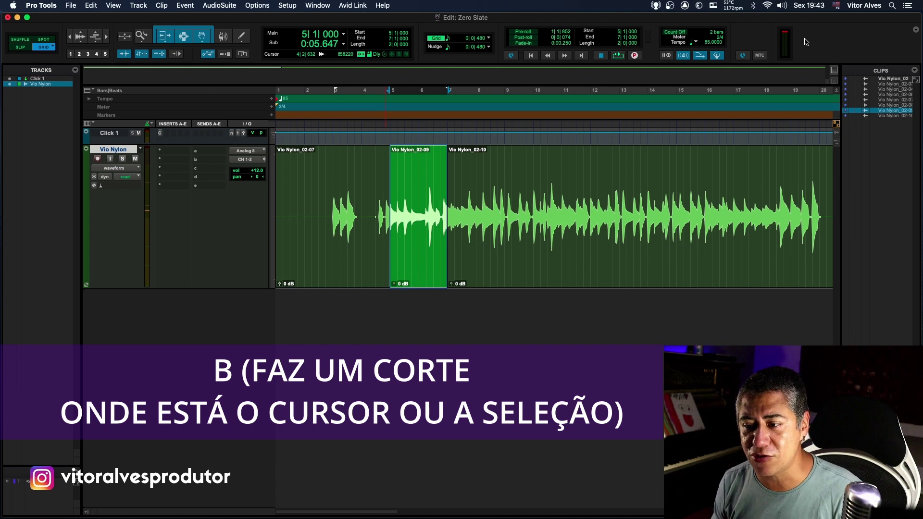
key("Return")
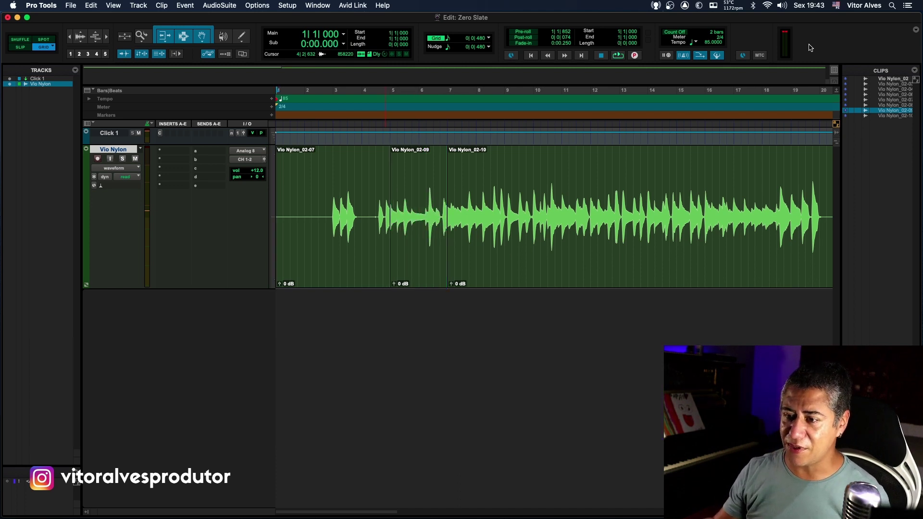
left_click(411, 279)
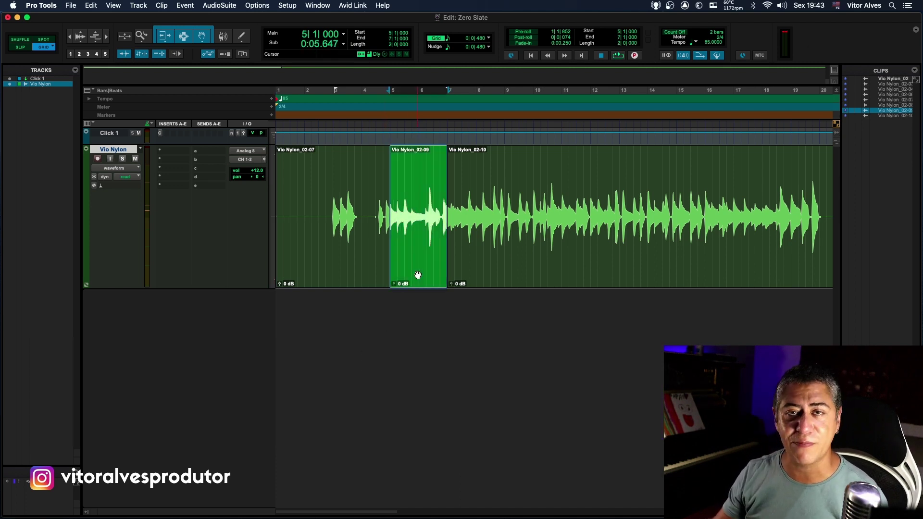
Try snapping the start of the separated two-bar clip to the edit cursor at bar 13, and undo the move
left_click(336, 179)
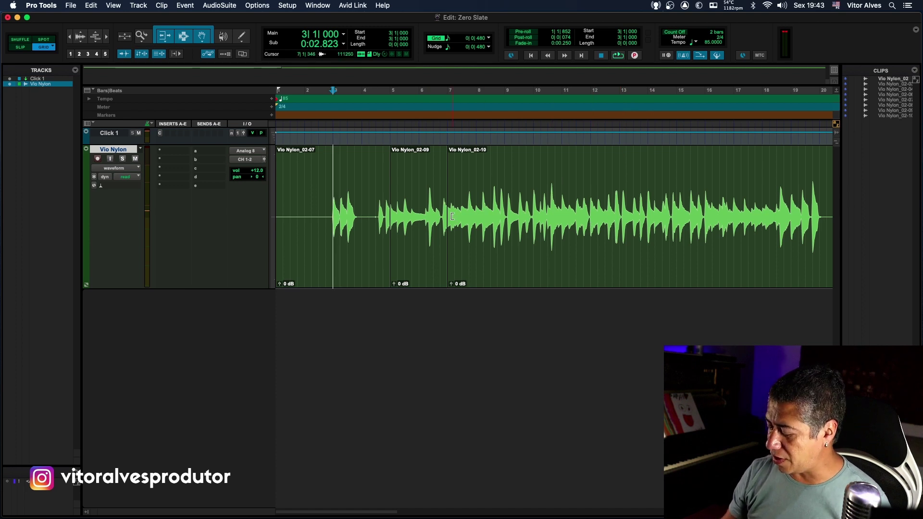
key("KP_Equal")
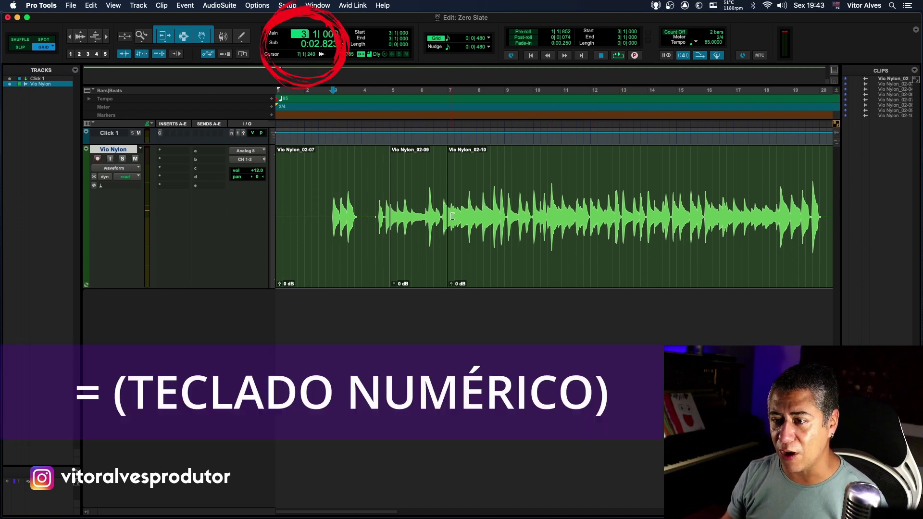
type("1")
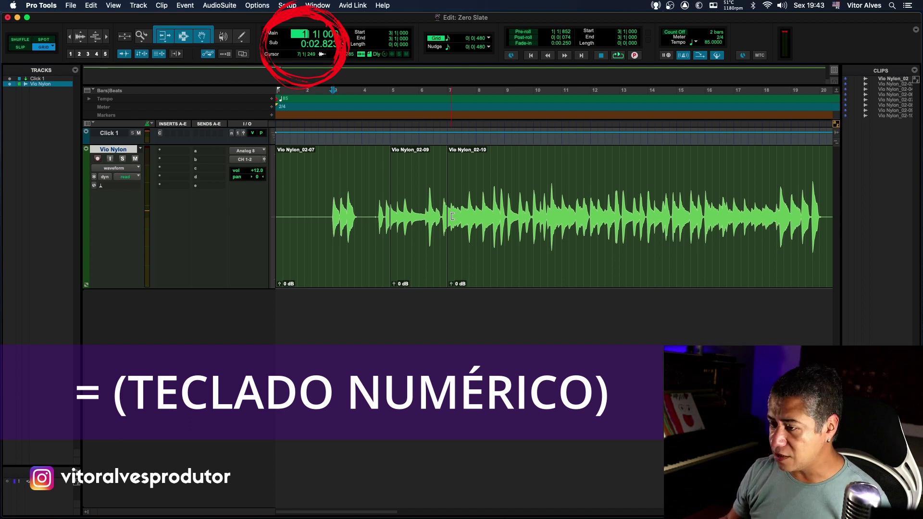
type("3")
key("Return")
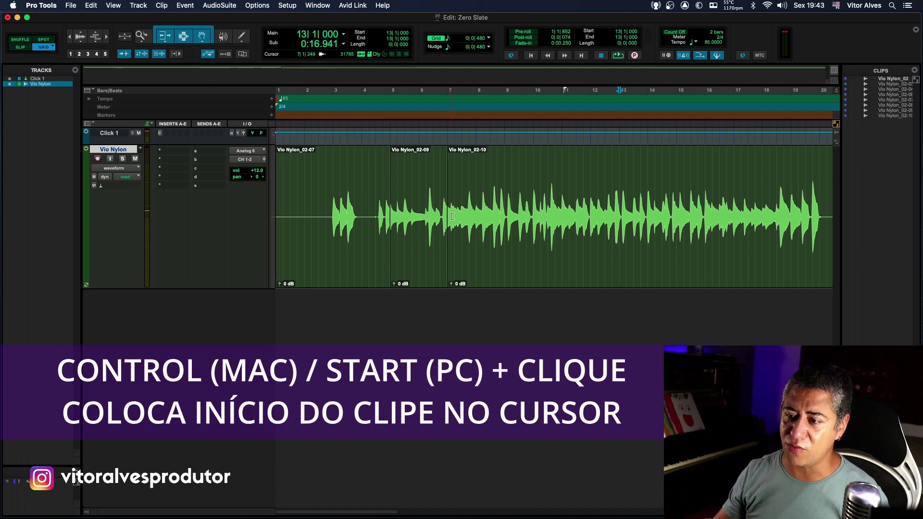
left_click(416, 250, "ctrl")
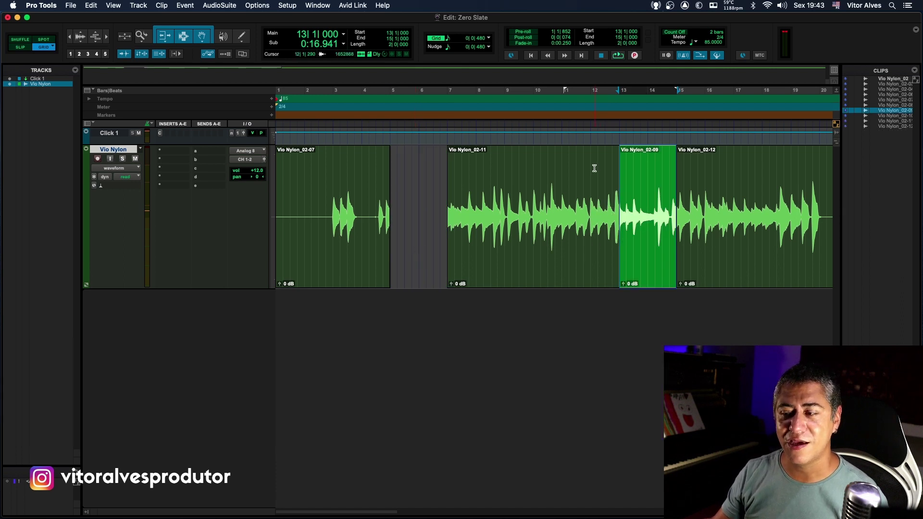
key("super+z")
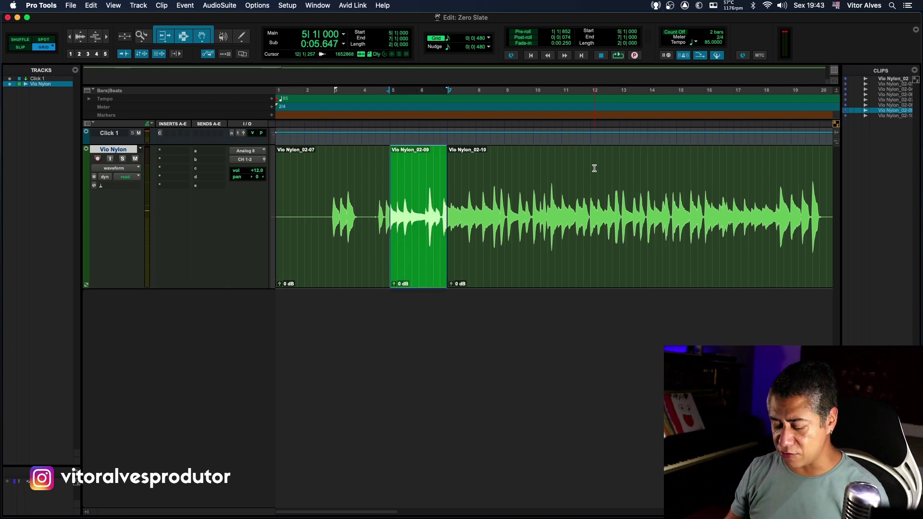
Zoom the timeline out horizontally to view the whole recording and back in for a closer view of the opening bars
key("super+bracketleft")
key("super+bracketleft")
key("super+bracketleft")
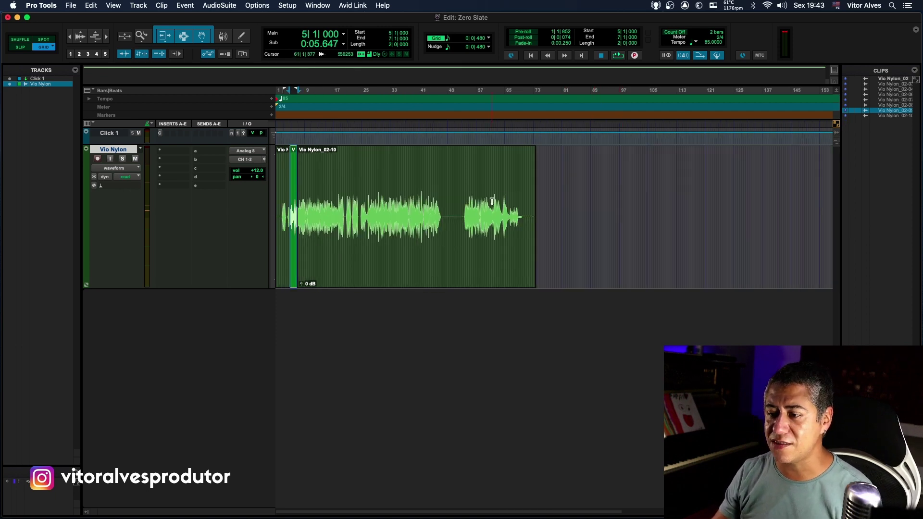
key("super+bracketright")
key("super+bracketright")
key("super+bracketright")
key("super+bracketleft")
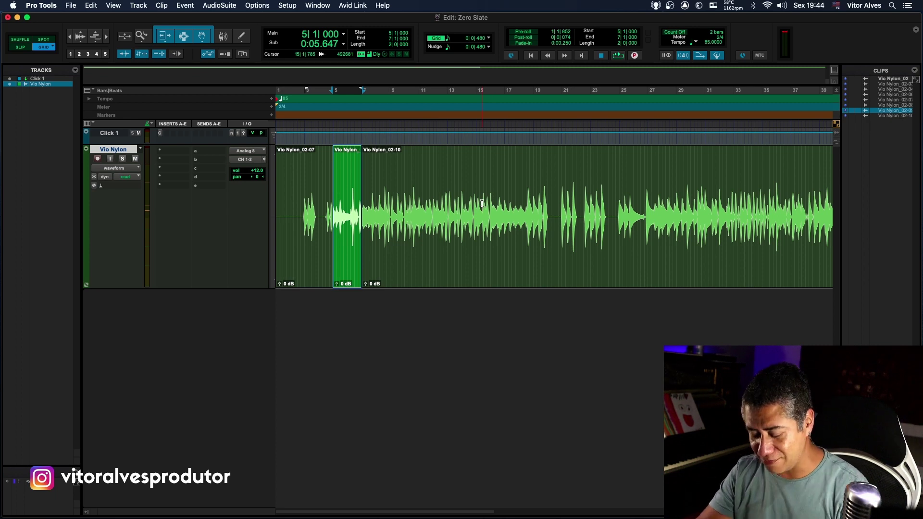
key("super+bracketright")
key("super+bracketright")
Return the edit cursor to the session start and advance it to the second transient of the Vio Nylon recording
key("Return")
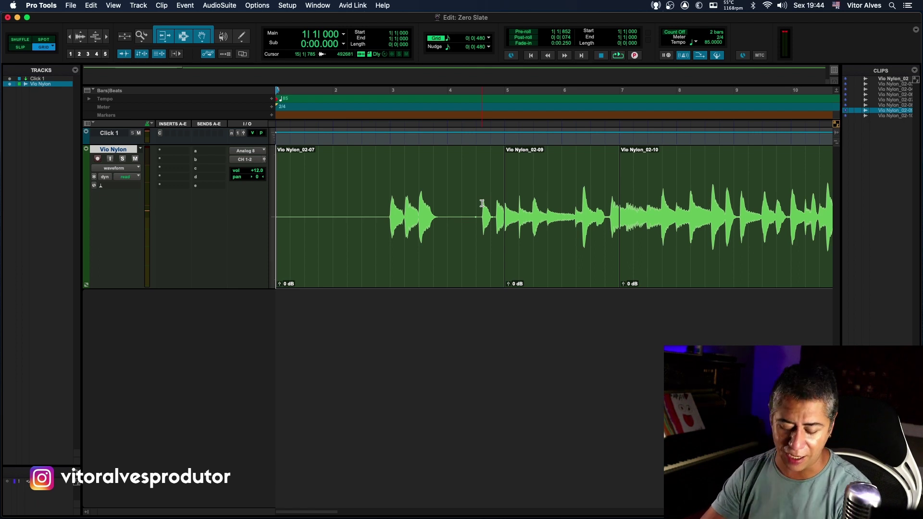
key("Tab")
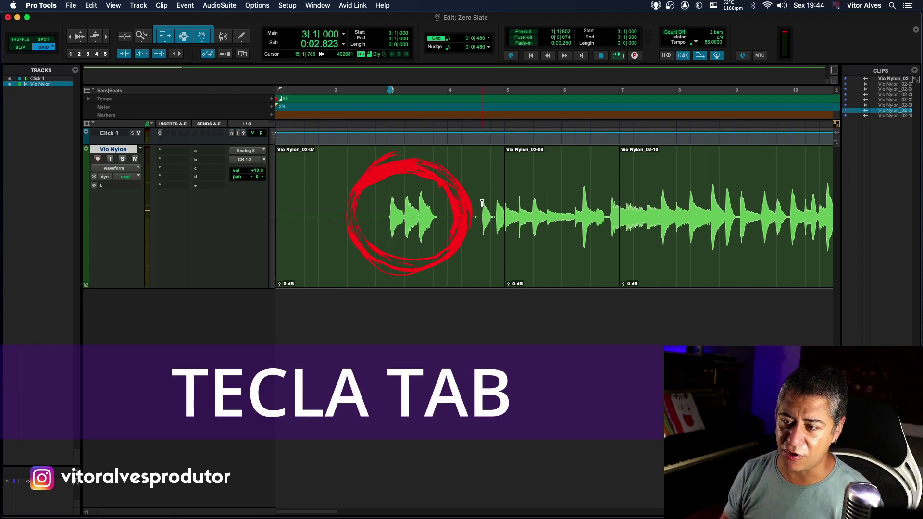
key("Tab")
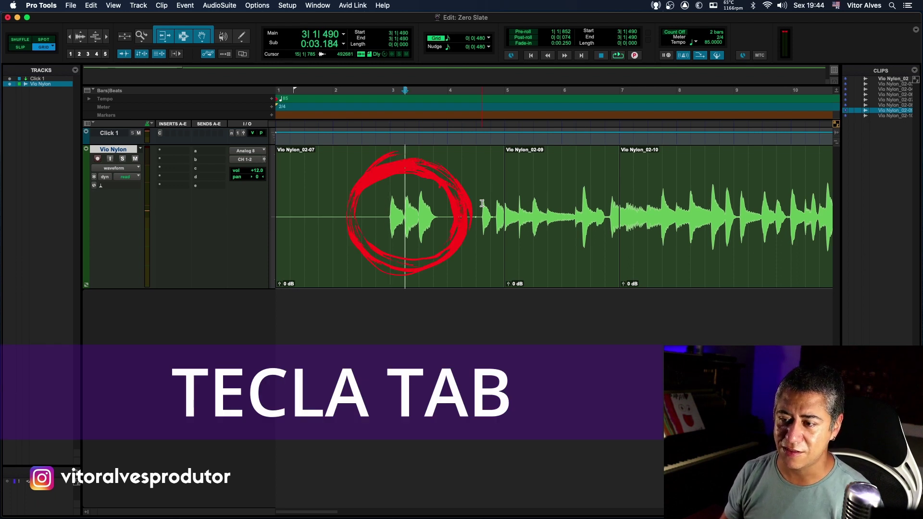
Advance the edit cursor transient by transient through the Vio Nylon recording to the last attack before bar 7
key("Tab")
key("Tab")
key("Tab")
key("Tab")
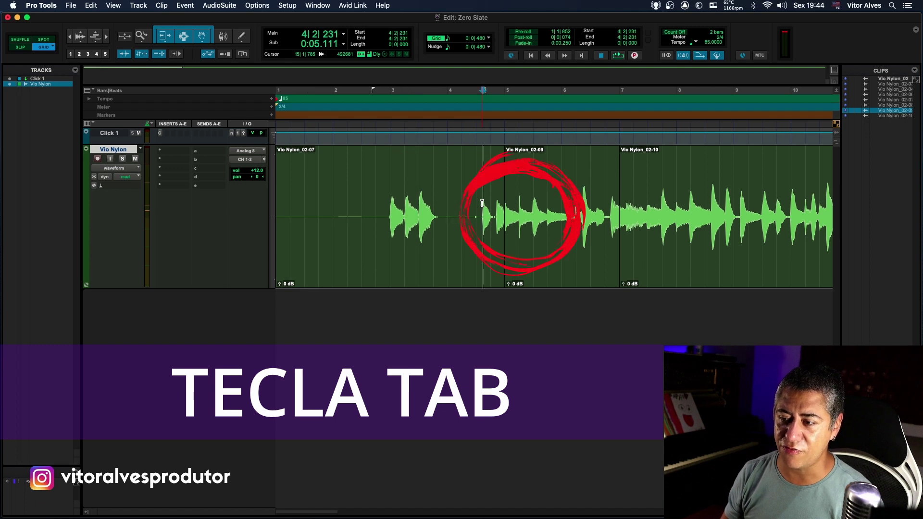
key("Tab")
key("Tab")
key("Tab")
key("Tab")
key("Tab")
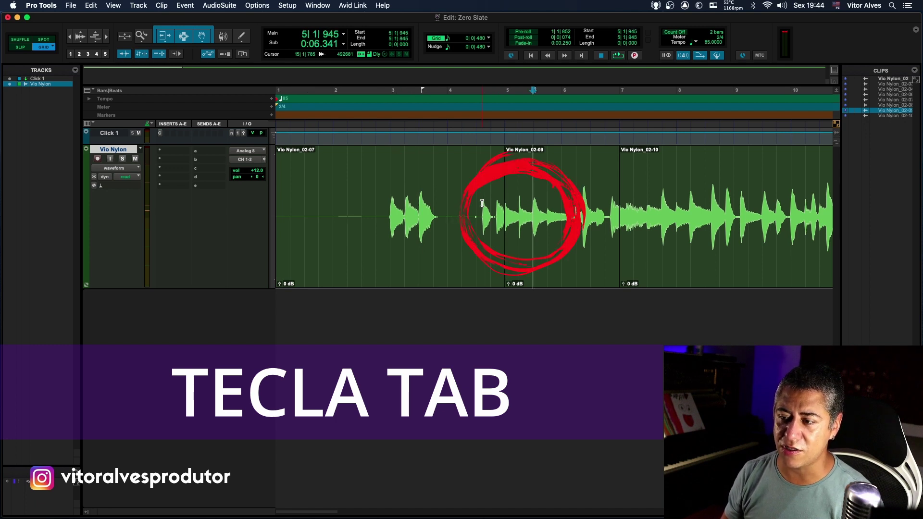
key("Tab")
key("Tab")
key("Tab")
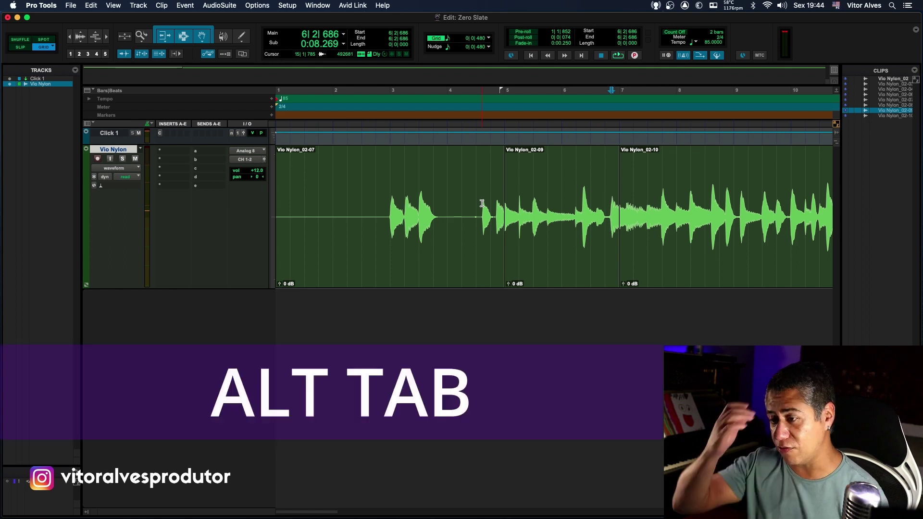
Step the edit cursor back through the preceding Vio Nylon transients in bars 6 and 5, one at a time
key("alt+Tab")
key("alt+Tab")
key("alt+Tab")
key("alt+Tab")
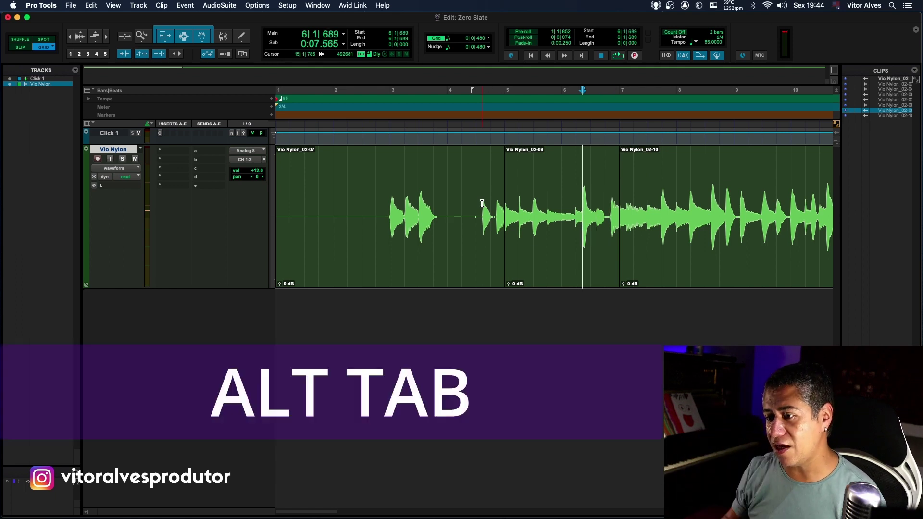
key("alt+Tab")
key("alt+Tab")
key("alt+Tab")
key("alt+Tab")
key("alt+Tab")
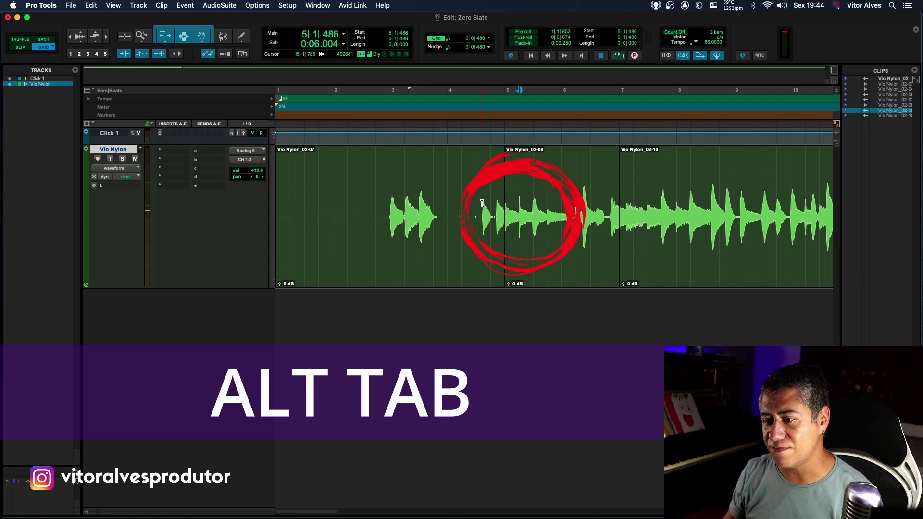
key("alt+Tab")
key("alt+Tab")
key("alt+Tab")
key("alt+Tab")
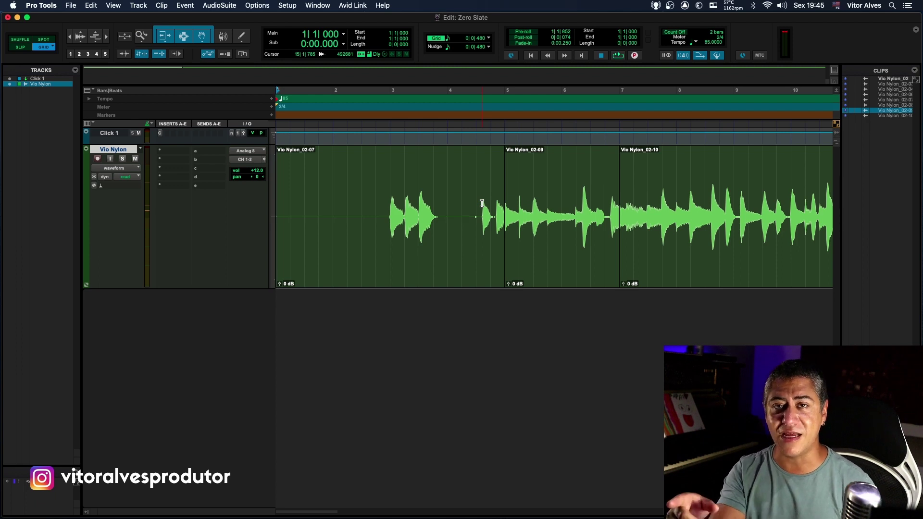
Move the edit cursor along the clip boundaries to the end of the Vio Nylon recording and back to the session start
key("Tab")
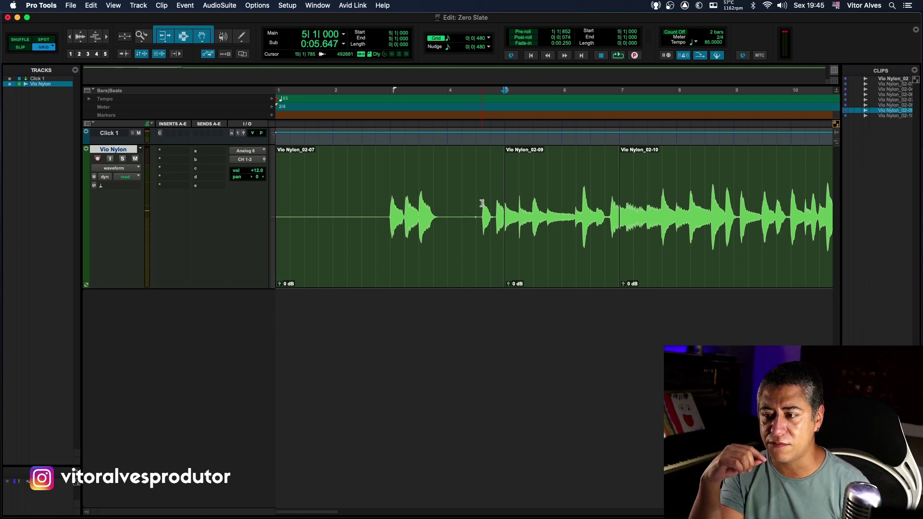
key("Tab")
key("Tab")
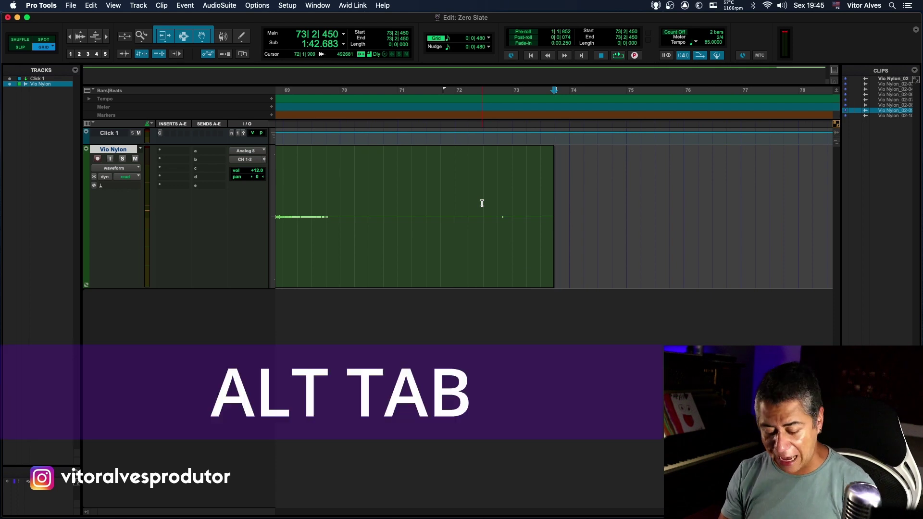
key("alt+Tab")
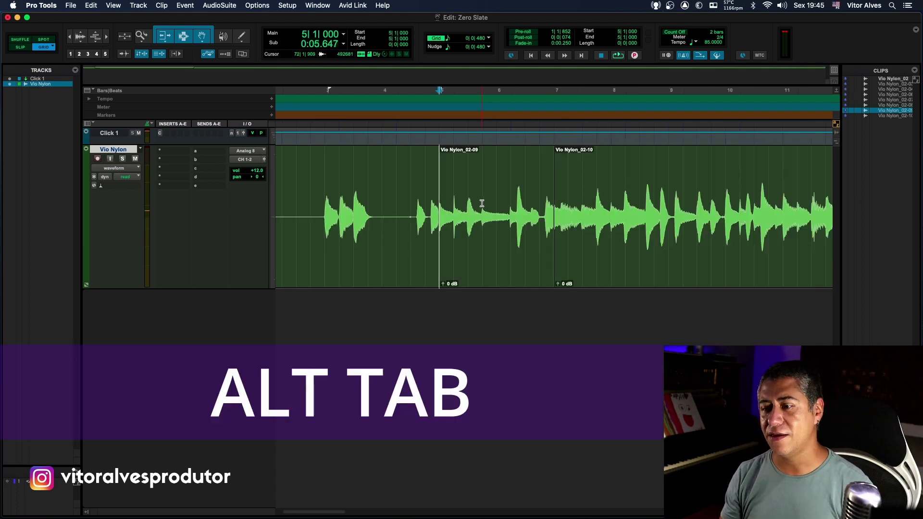
key("alt+Tab")
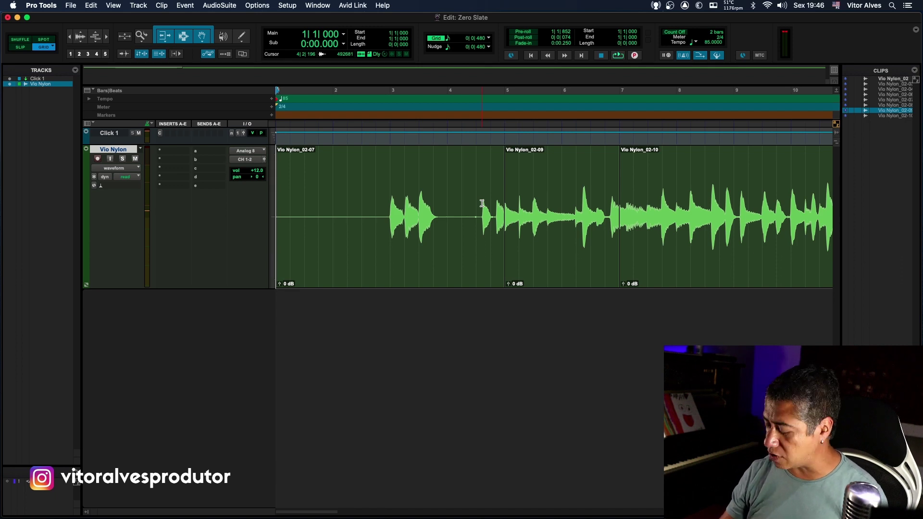
Locate bar 5 and set the selection end to bar 7 on the Vio Nylon track
key("KP_Equal")
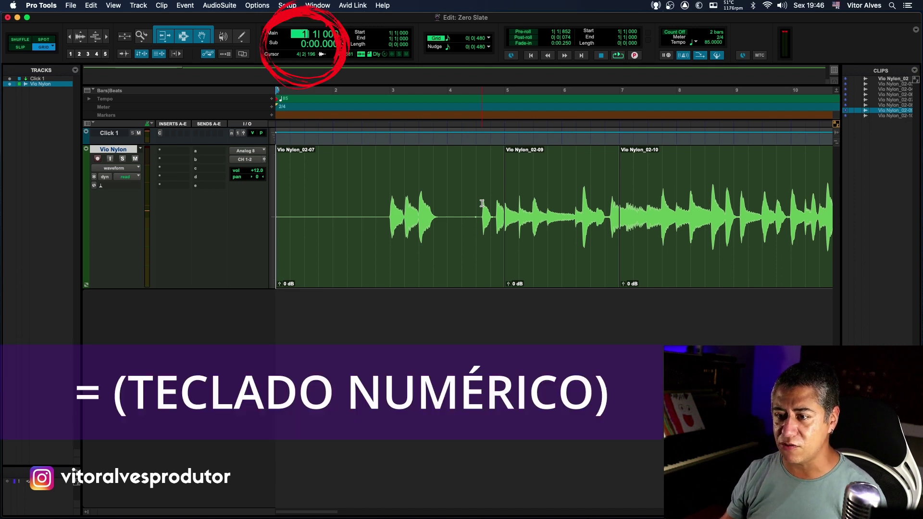
type("5")
key("KP_Enter")
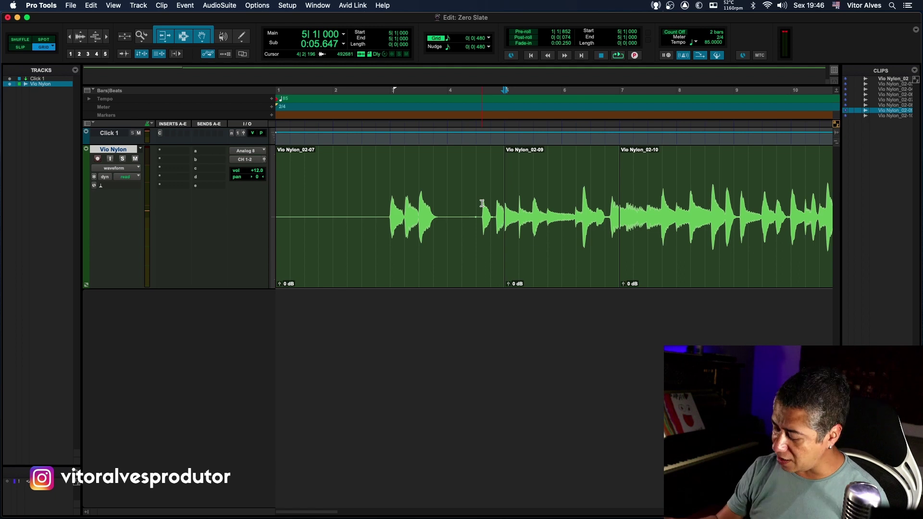
key("KP_Divide")
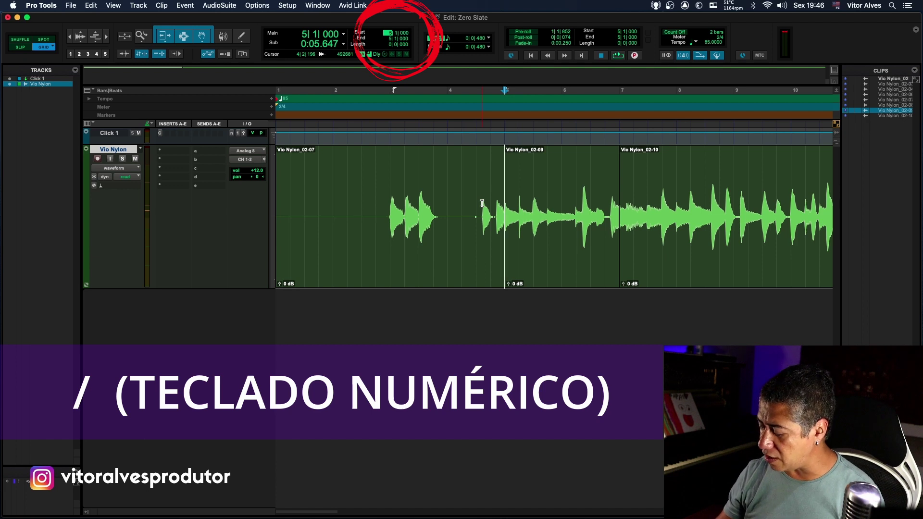
key("KP_Divide")
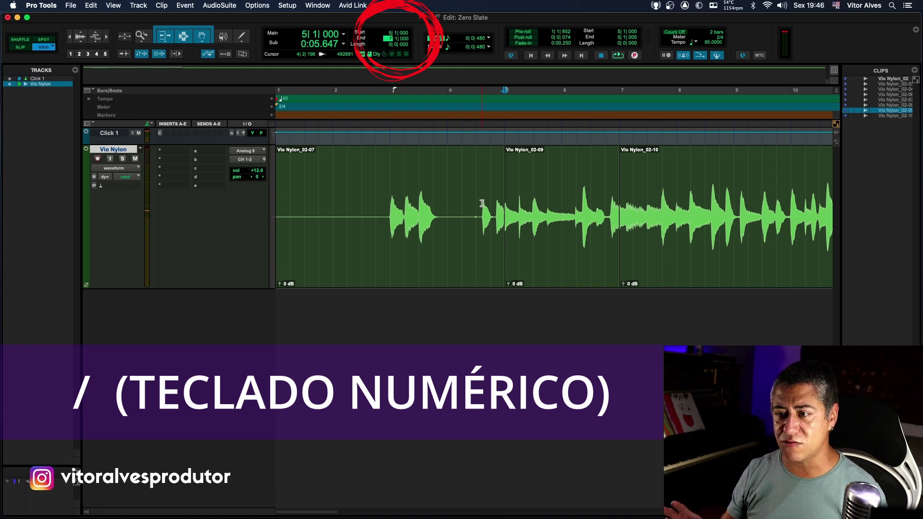
key("Return")
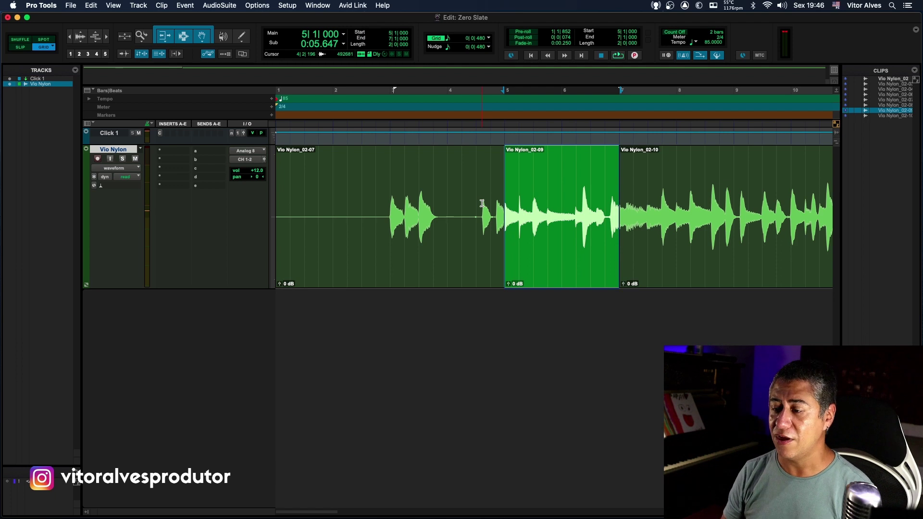
Collapse the selection to bar 5 and select from there again by entering a length of 2 bars
key("Left")
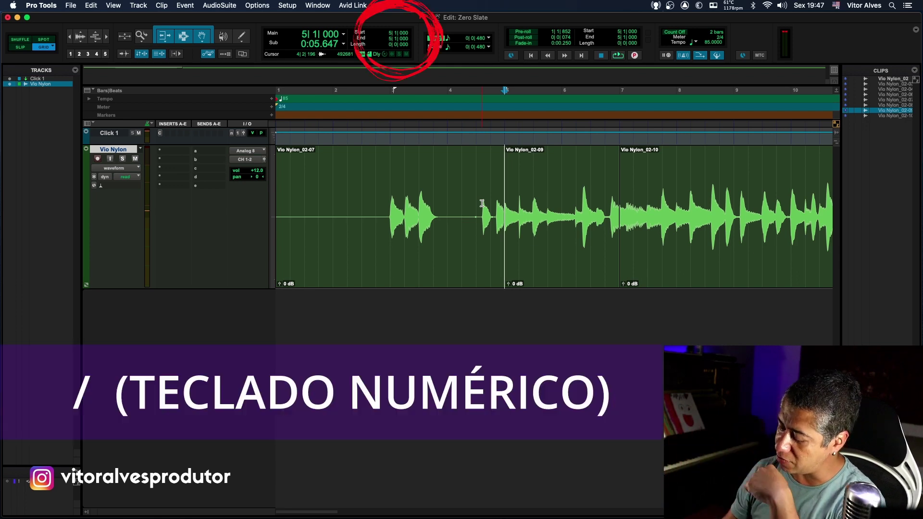
key("KP_Divide")
key("KP_Divide")
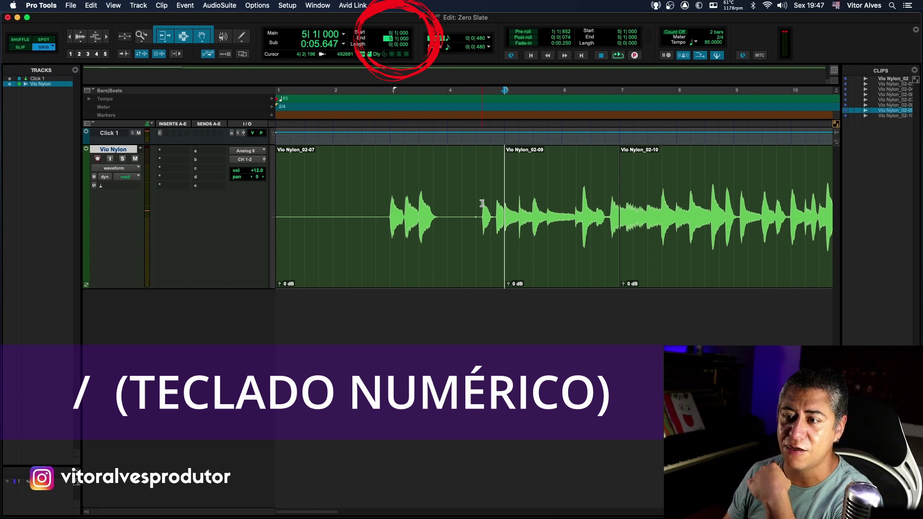
key("KP_Divide")
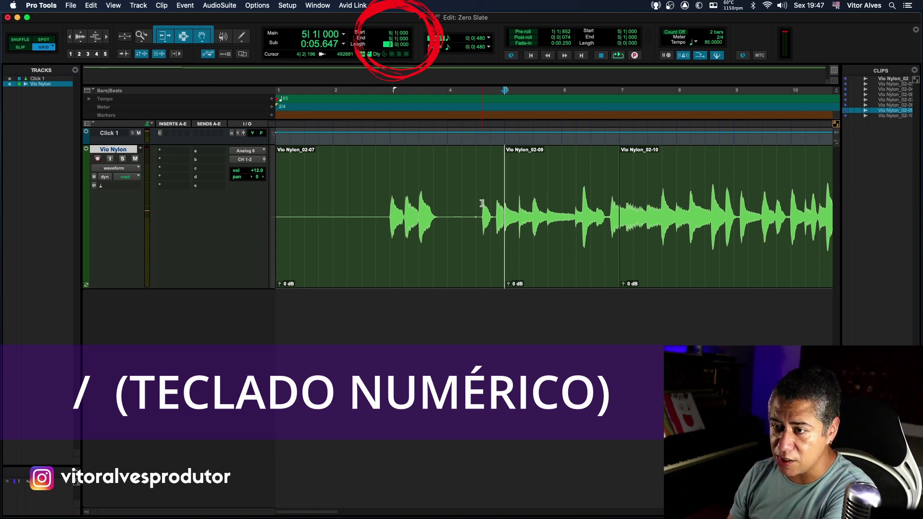
key("Return")
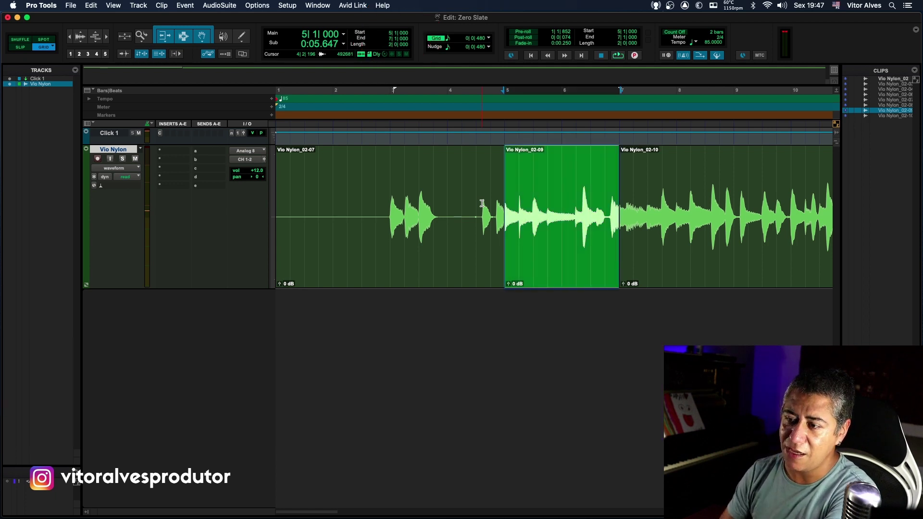
Return the edit cursor to the session start and switch the main counter to Min:Secs
key("Return")
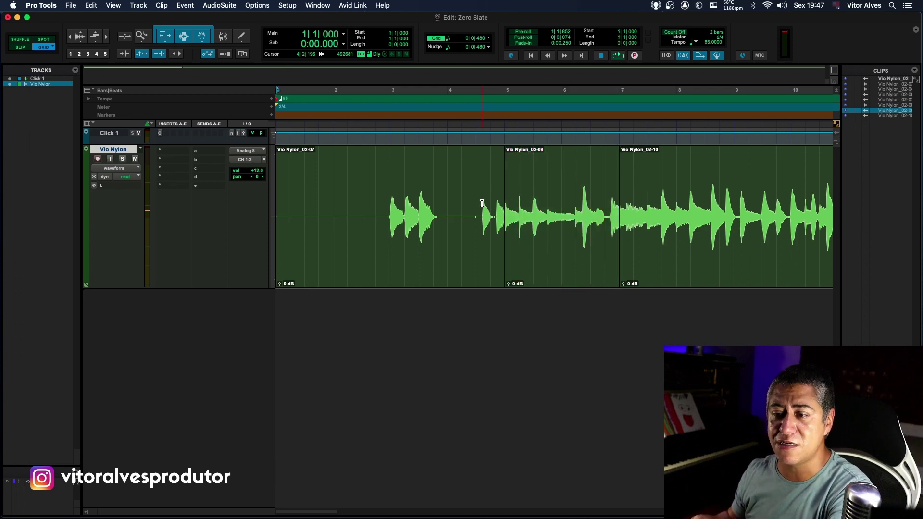
left_click(343, 38)
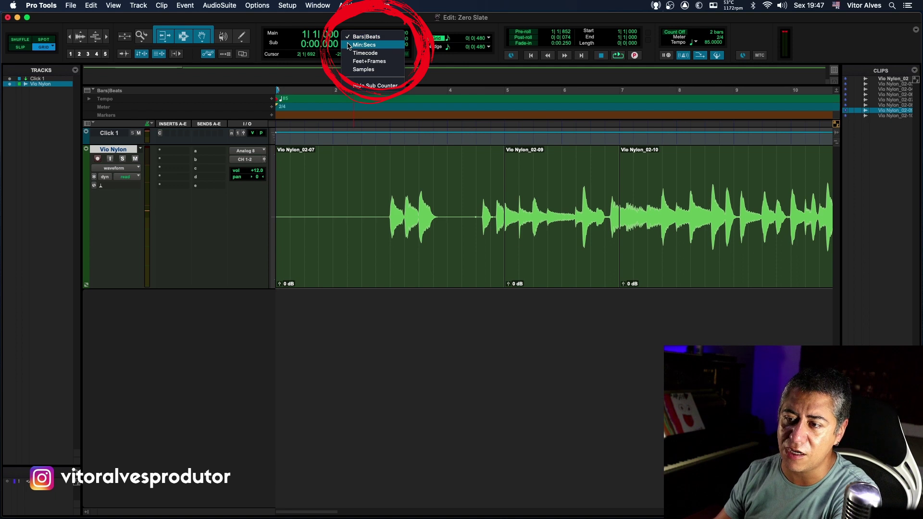
left_click(364, 44)
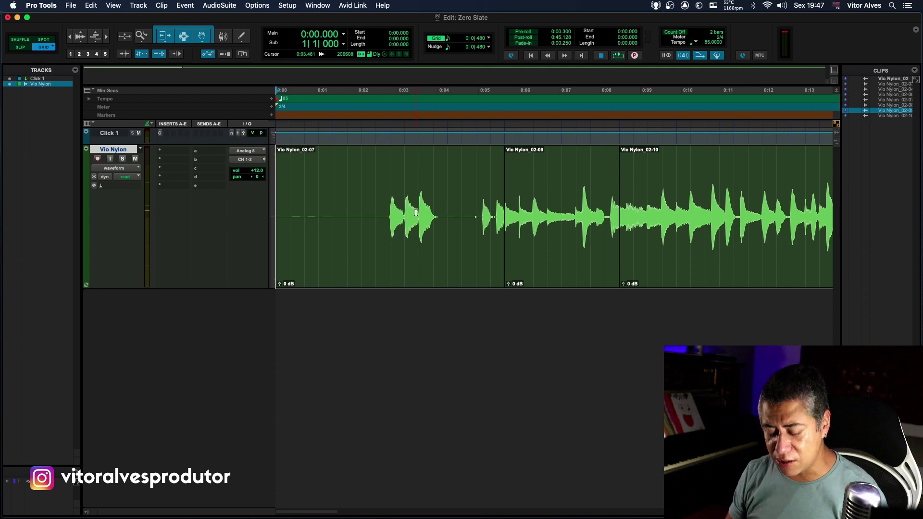
Enable Tab to Transients and select 3 seconds of the Vio Nylon audio starting at its first transient
key("alt+super+Tab")
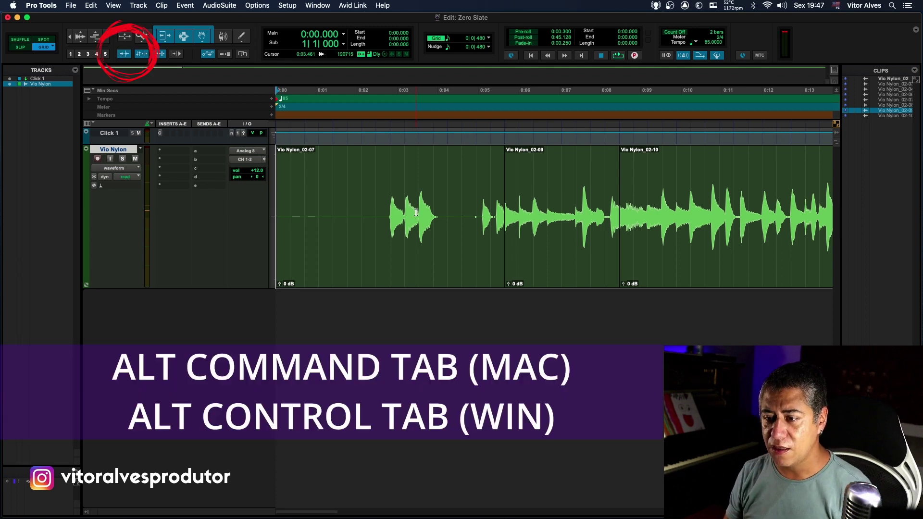
key("Tab")
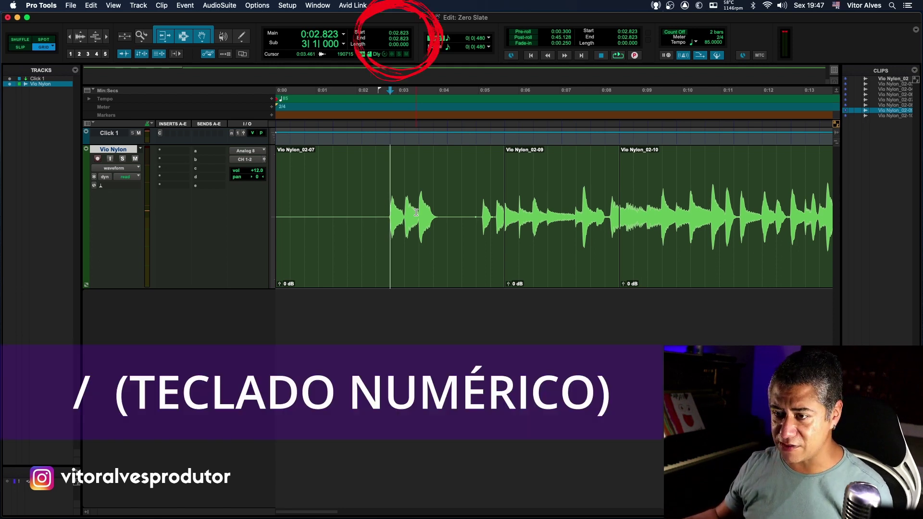
key("KP_Divide")
key("KP_Divide")
key("KP_Divide")
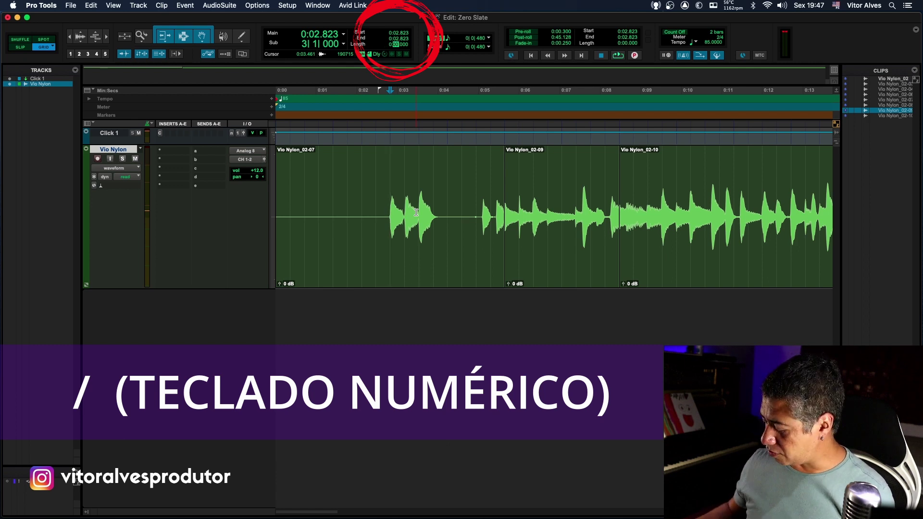
type("3")
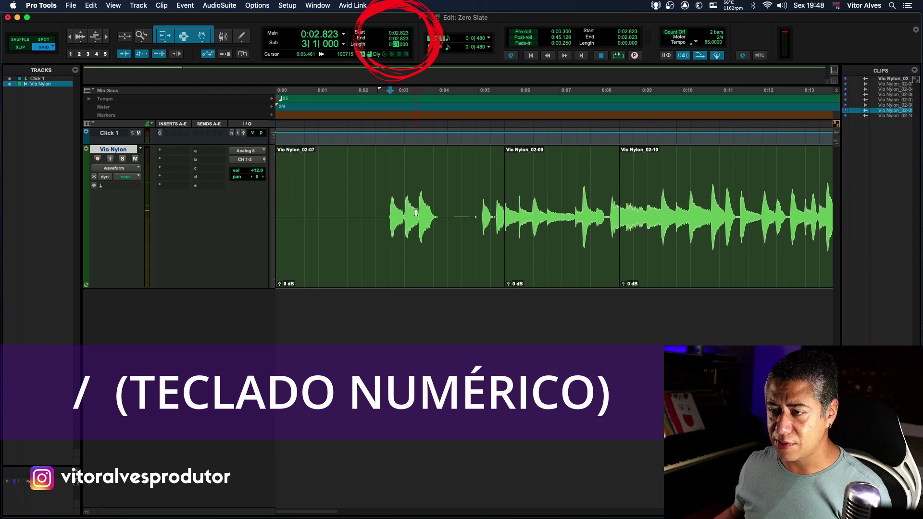
key("Return")
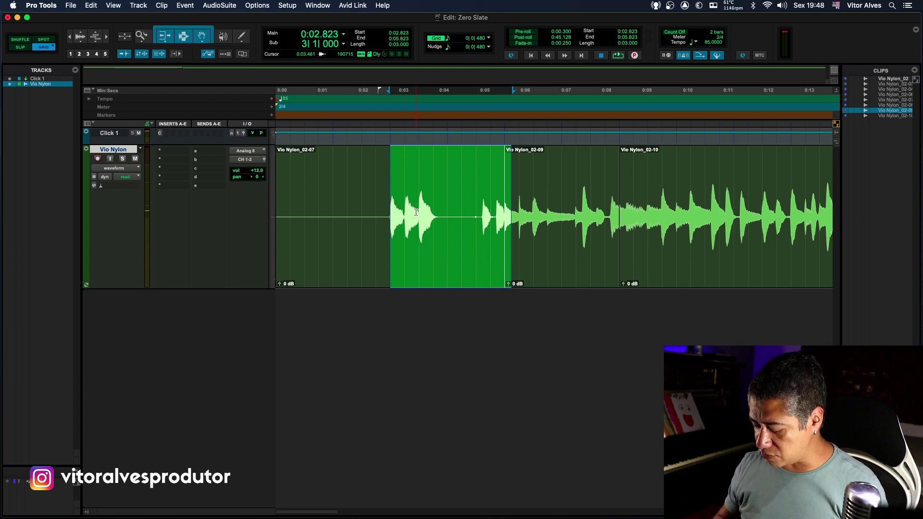
Return the edit cursor to the session start and set the main counter back to Bars|Beats
key("Return")
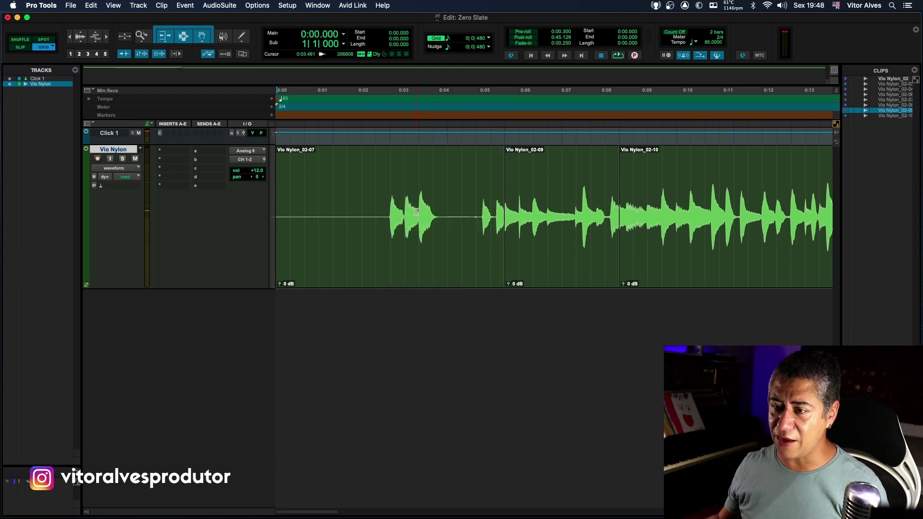
left_click(344, 35)
left_click(365, 26)
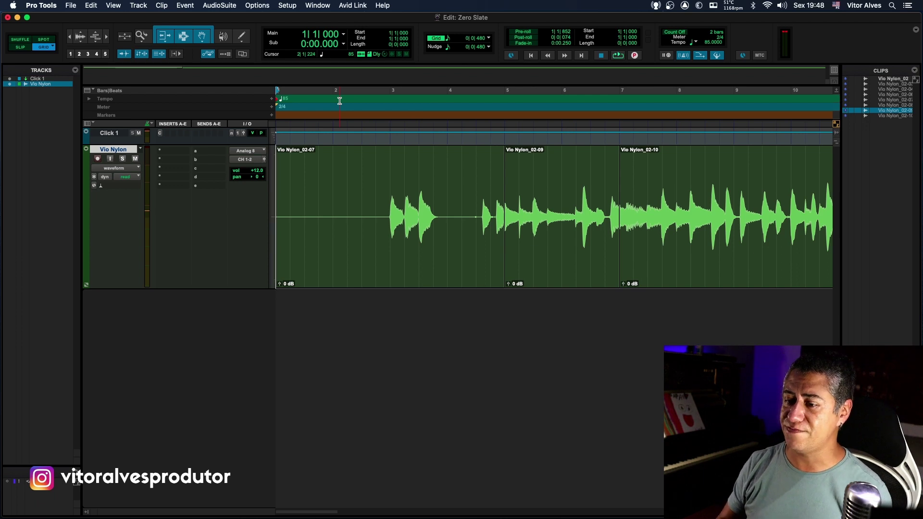
Select the Vio Nylon audio from bar 3 to bar 4 and copy it
left_click(381, 200)
left_click(450, 201, "shift")
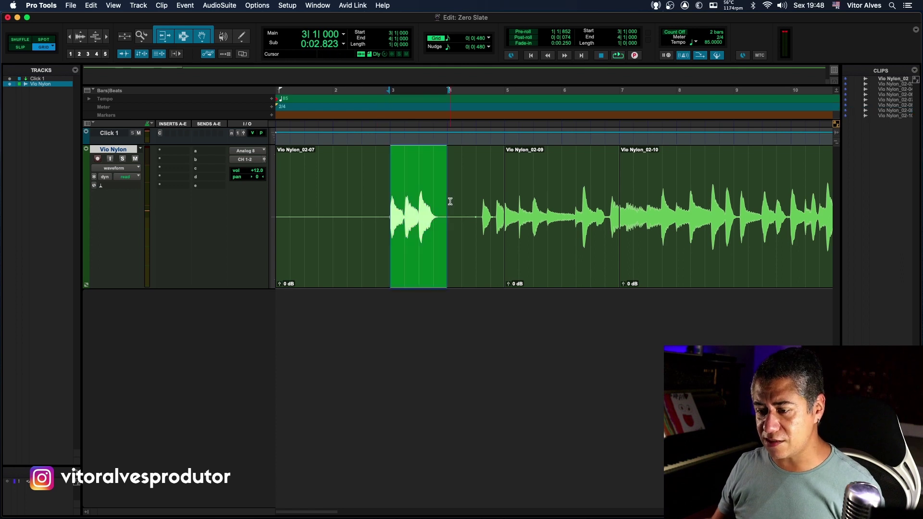
key("super+r")
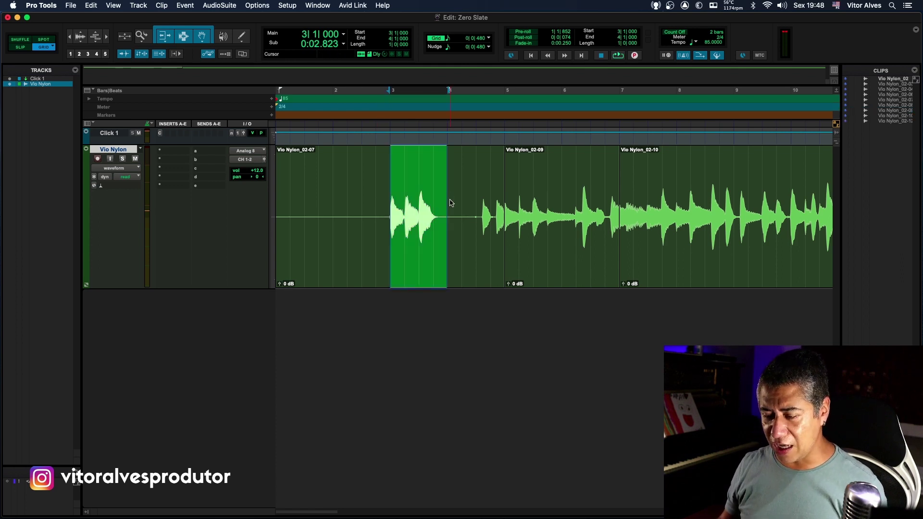
key("Delete")
Paste the copied one-bar phrase at bar 75, beyond the end of the recording, and place the edit cursor just before it
key("alt+Return")
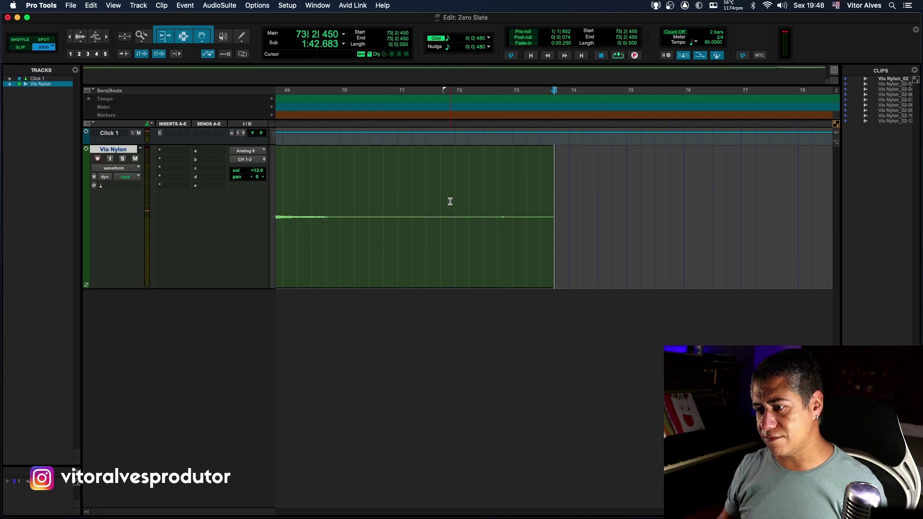
left_click(627, 188)
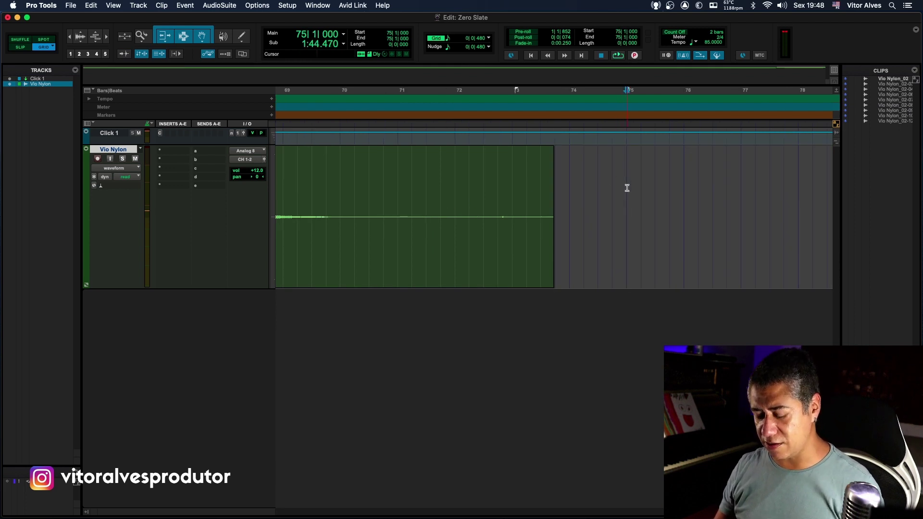
key("super+v")
left_click(608, 191)
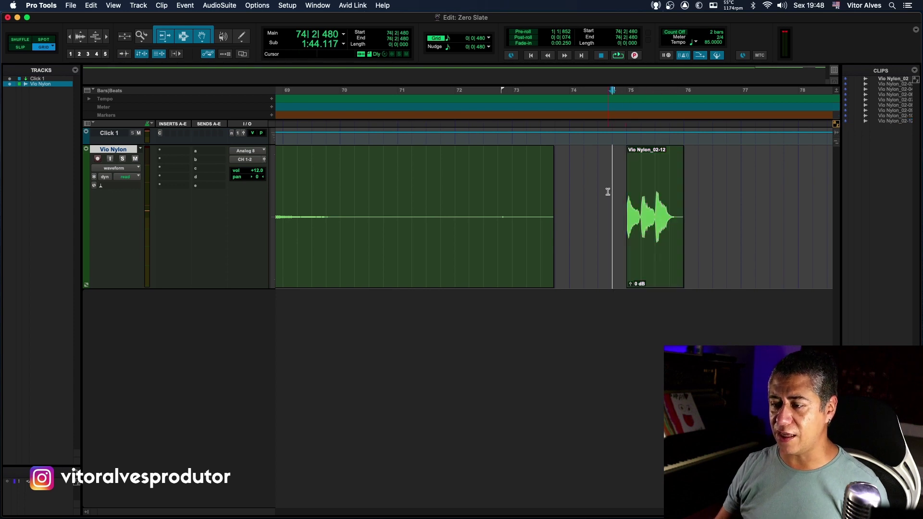
key("super+bracketleft")
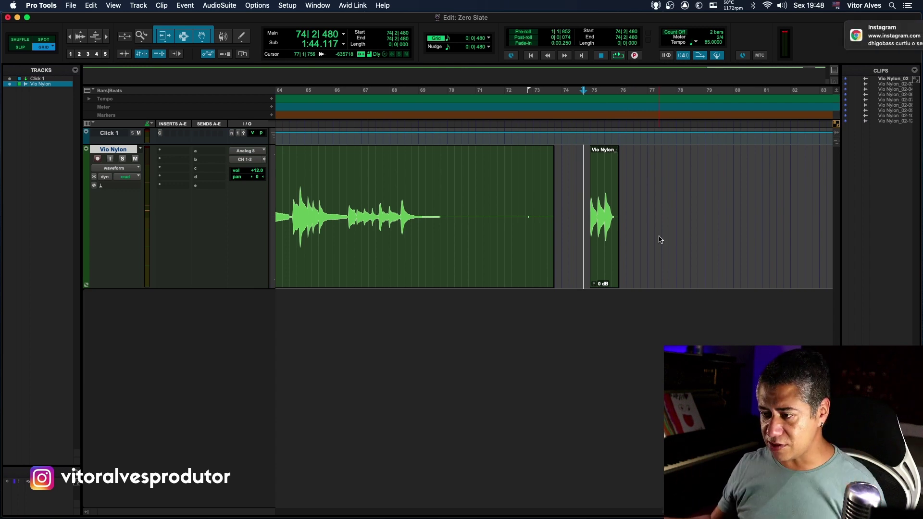
Snap the start of the pasted phrase to the edit cursor at bar 79, undo the move, and put the cursor back before the clip
left_click(704, 179)
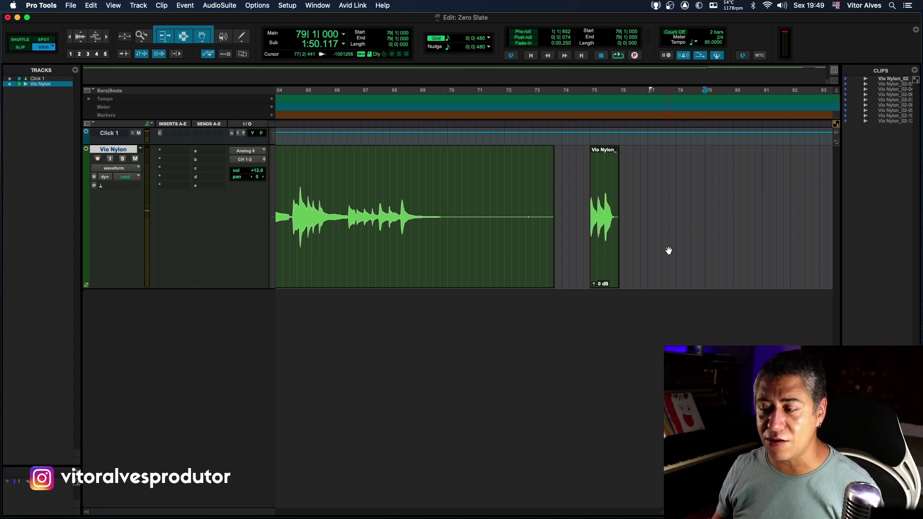
left_click(607, 268, "ctrl")
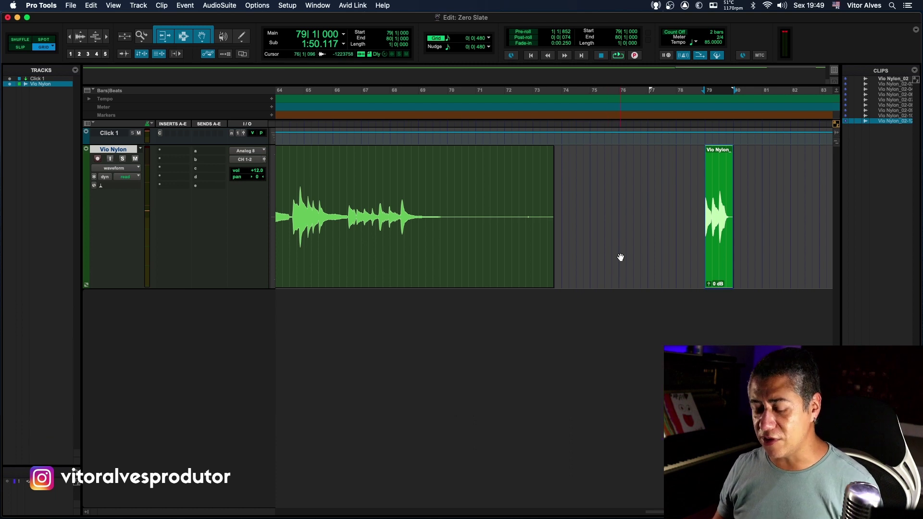
key("super+z")
left_click(584, 183)
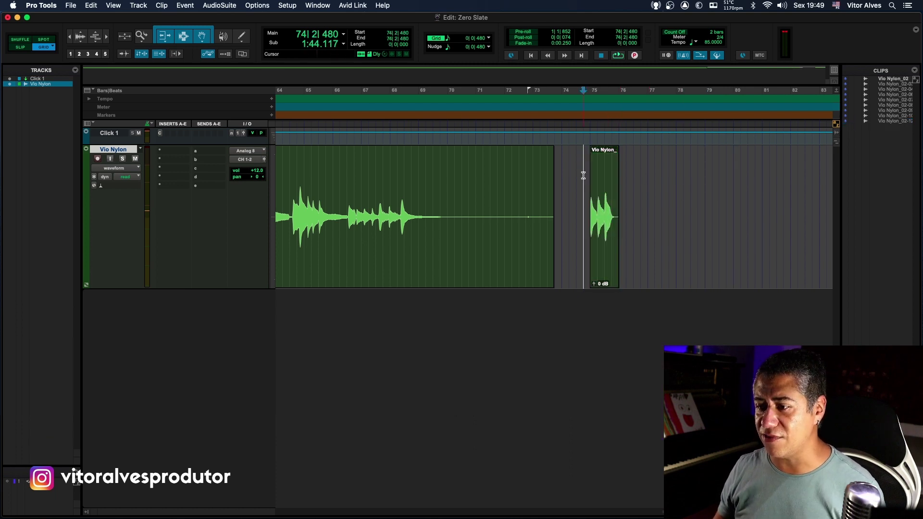
Snap the end of the pasted phrase to bar 79, undo the move, and return the edit cursor to just before the clip
left_click(704, 176)
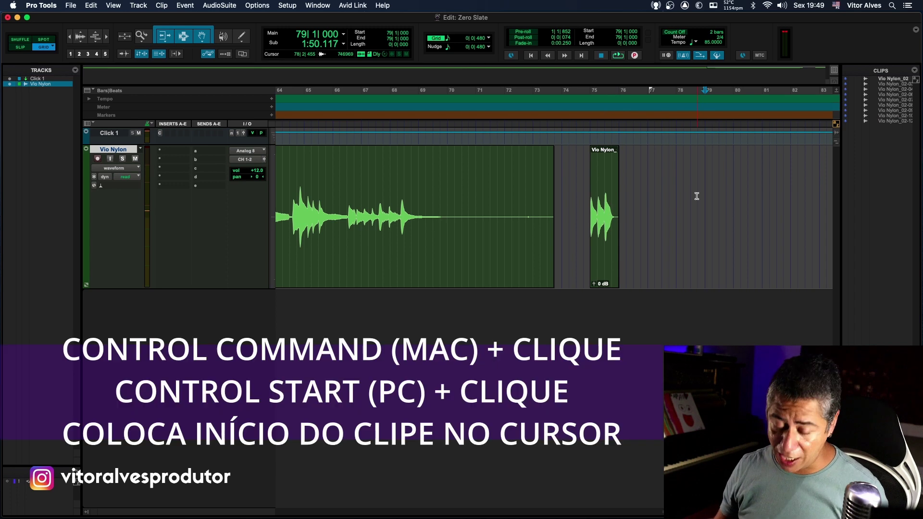
left_click(600, 261, "ctrl+super")
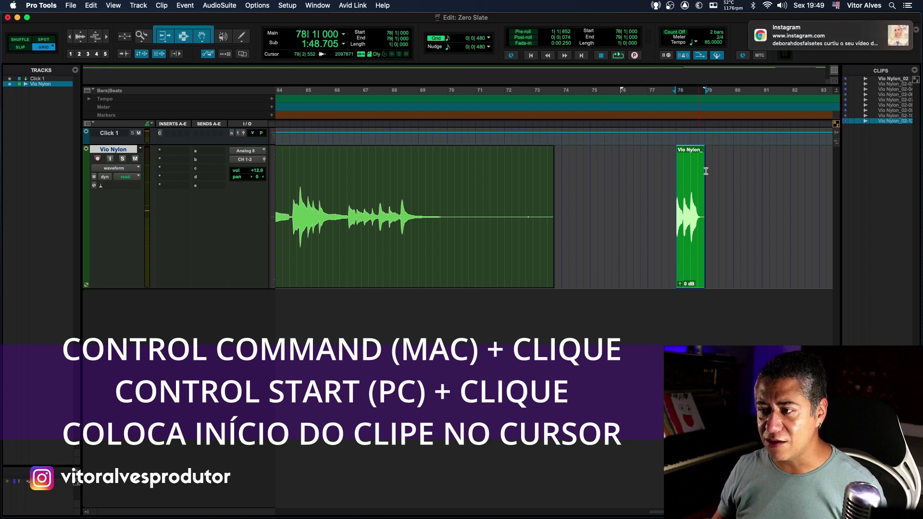
key("super+z")
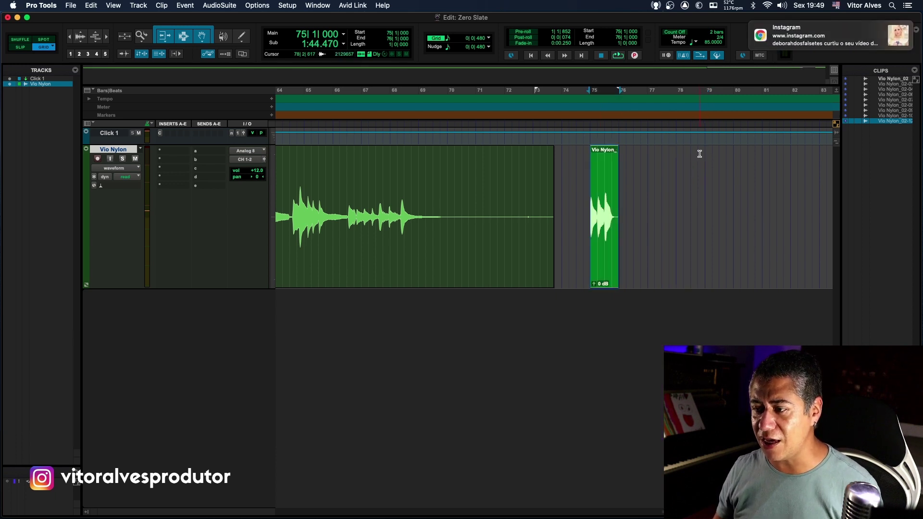
left_click(583, 157)
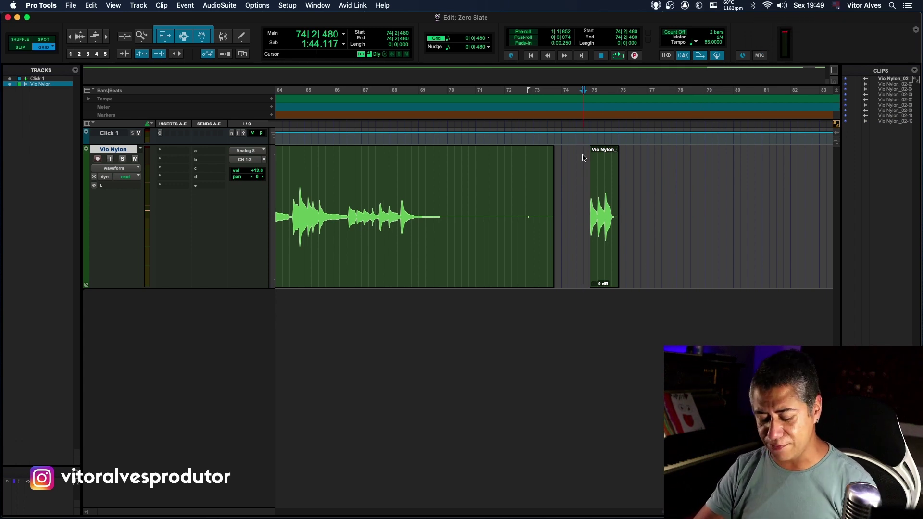
Switch to Slip mode and briefly play back from just before the pasted clip
key("F2")
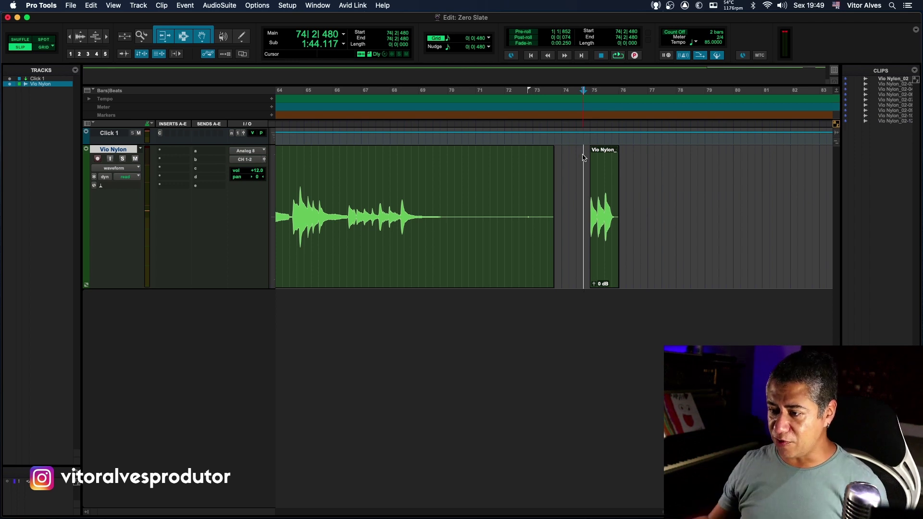
key("space")
key("space")
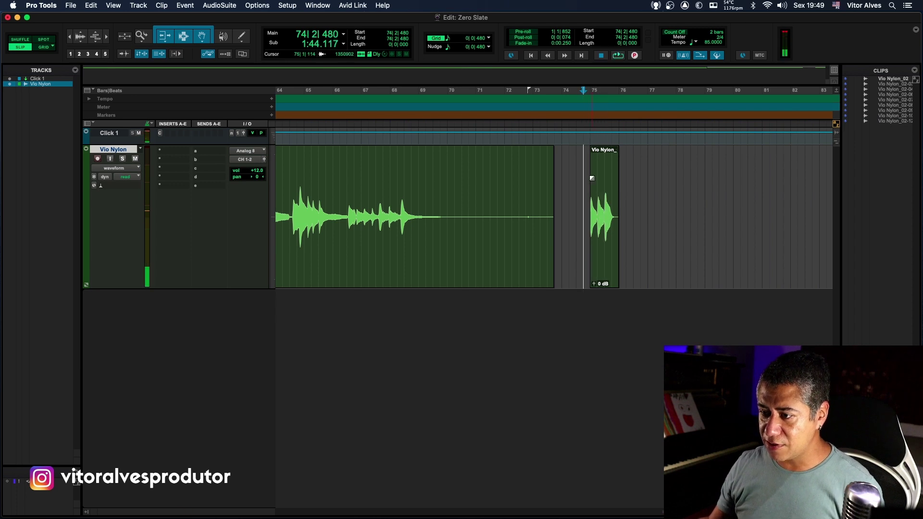
Enable Tab to Transients and move the edit cursor to the attack of the pasted clip's third note
scroll(599, 186, "up", 6)
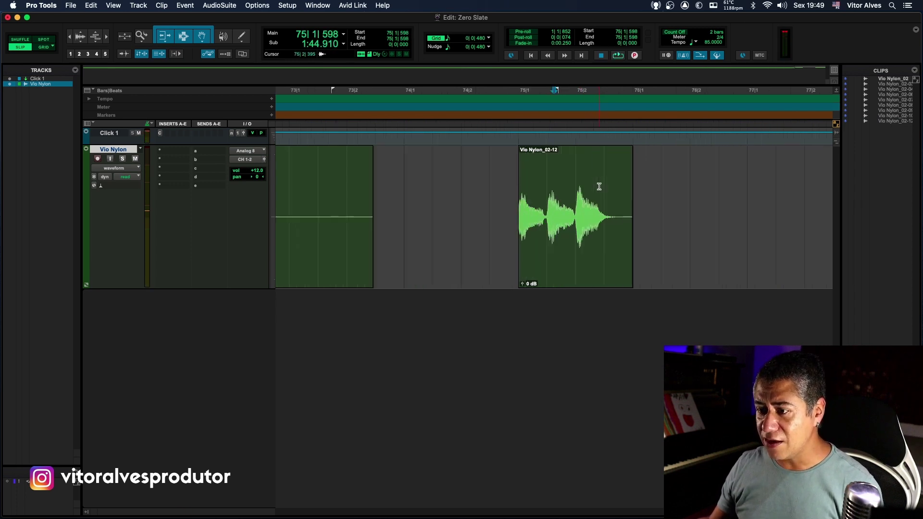
left_click(587, 192)
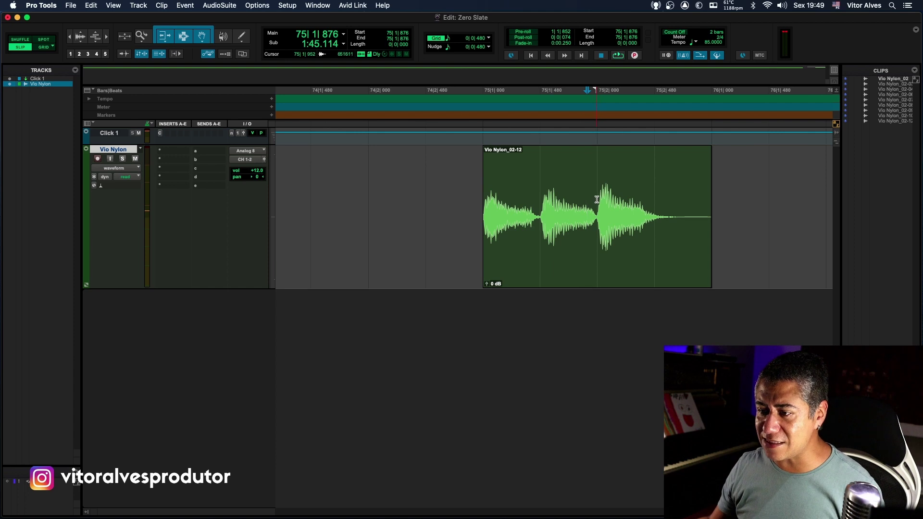
key("super+alt+Tab")
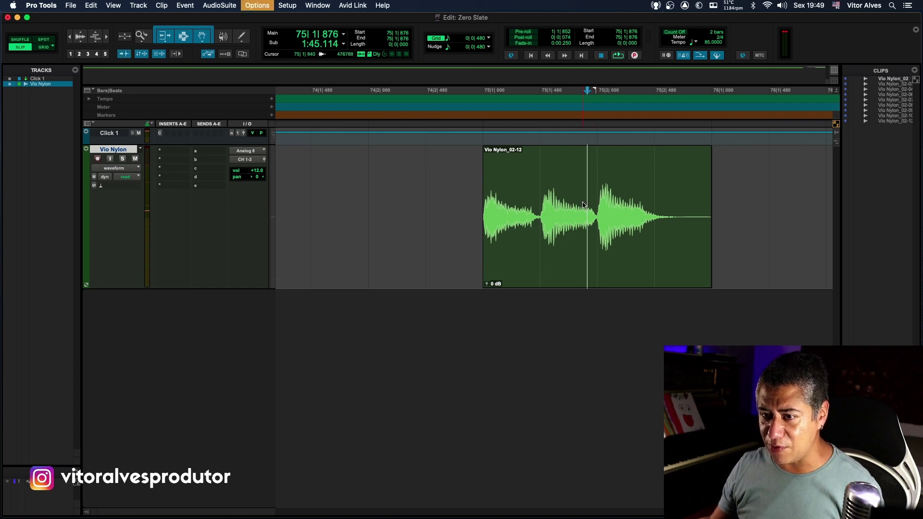
key("Tab")
key("Tab")
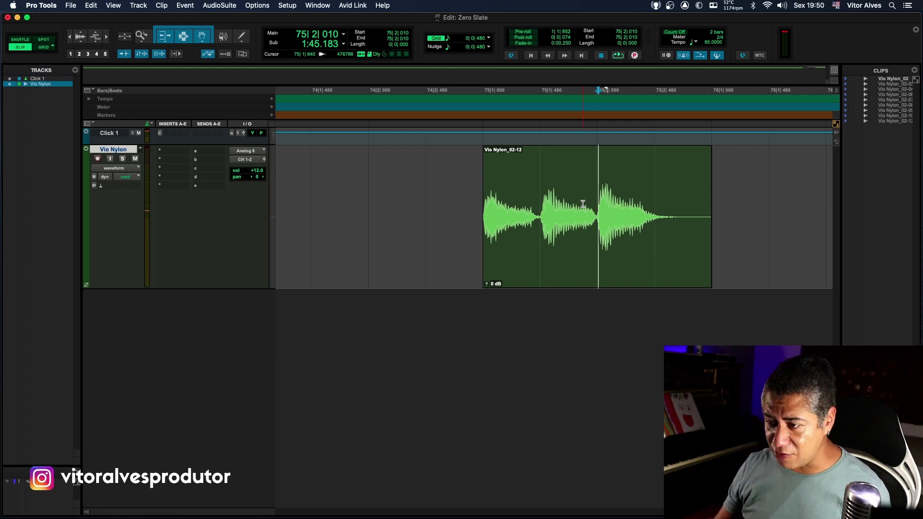
Trim the pasted clip's start to the edit cursor and undo it, and do the same with the clip's end
key("a")
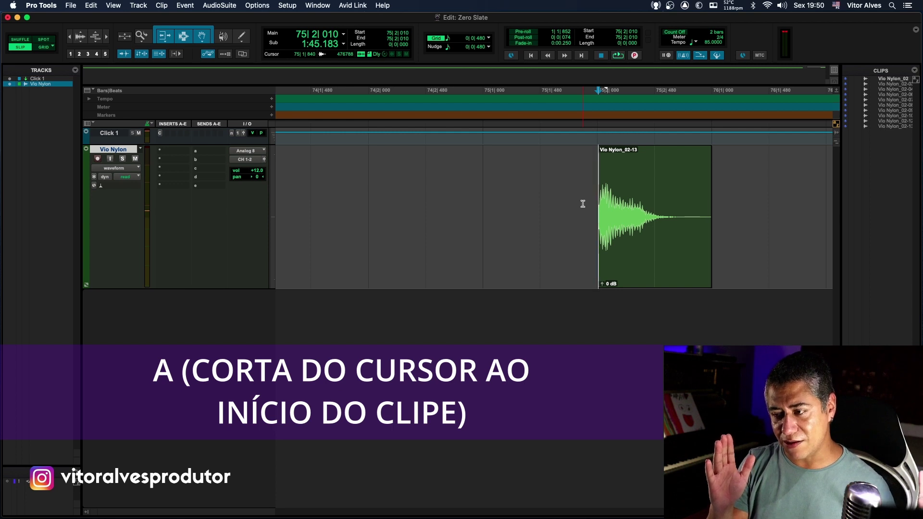
key("super+z")
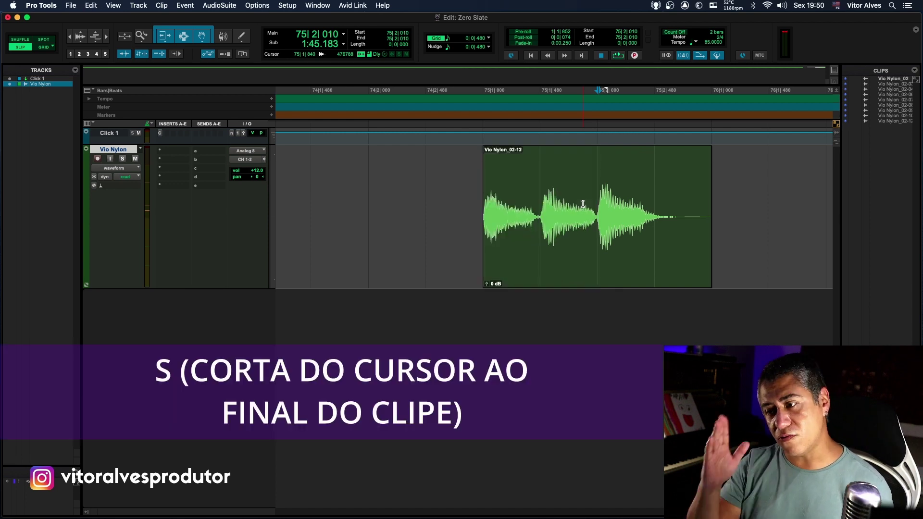
key("s")
key("super+z")
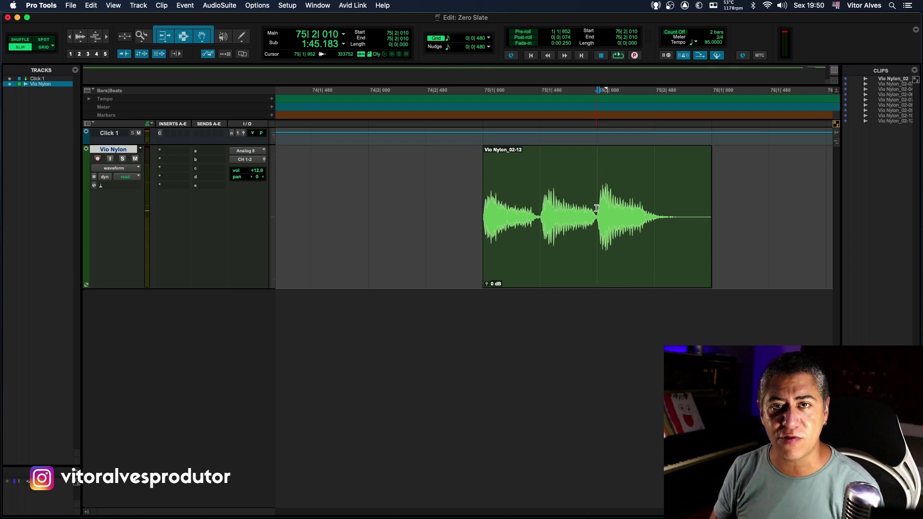
Add a sync point at the third transient of the pasted clip and place the edit cursor before the clip
left_click(531, 192)
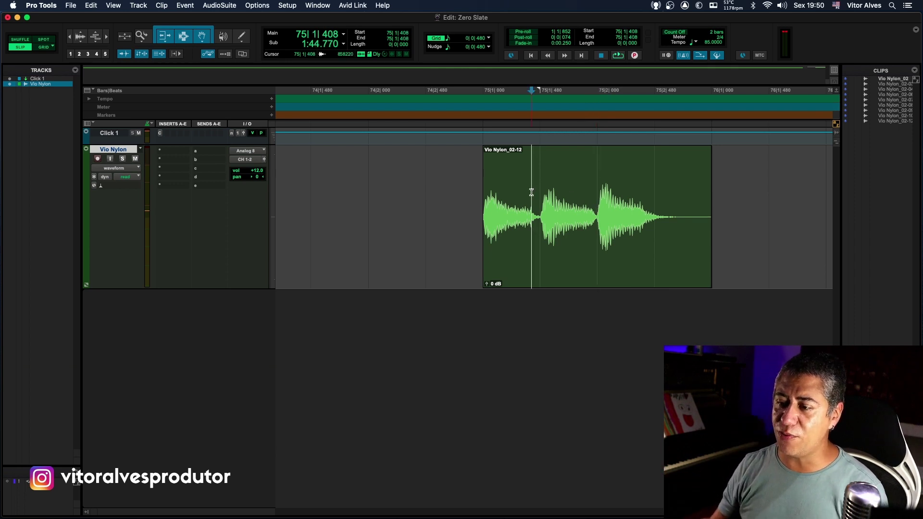
key("Tab")
key("Tab")
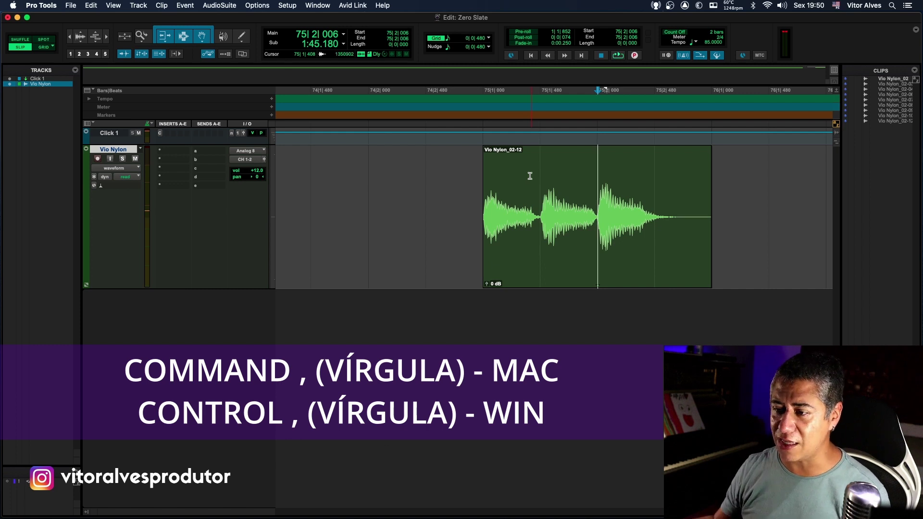
left_click(463, 172)
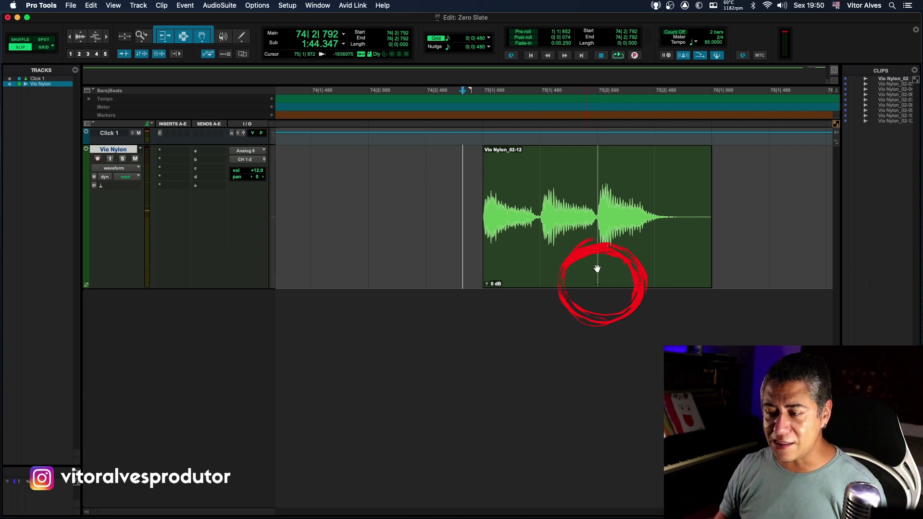
Locate the edit cursor to bar 78 through the main counter, snap the clip's start to it, and undo the move
key("super+bracketleft")
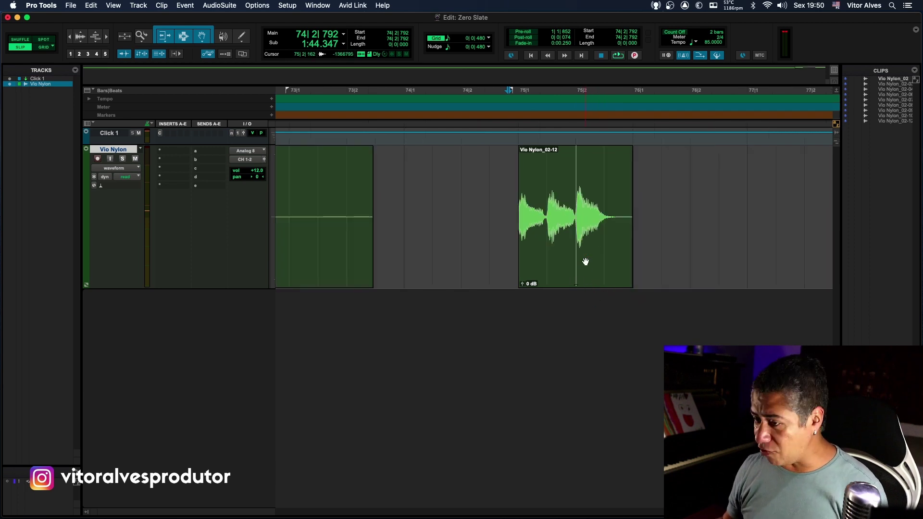
key("super+bracketleft")
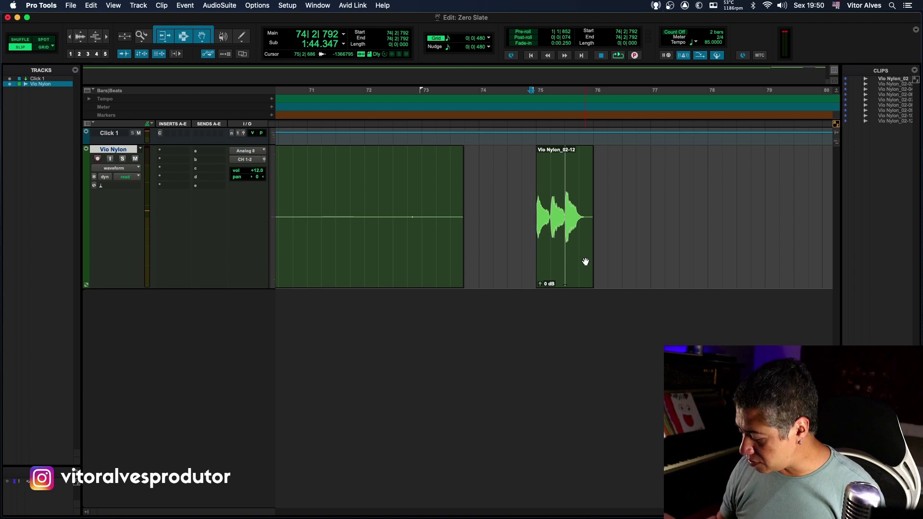
key("KP_Multiply")
type("78")
key("Return")
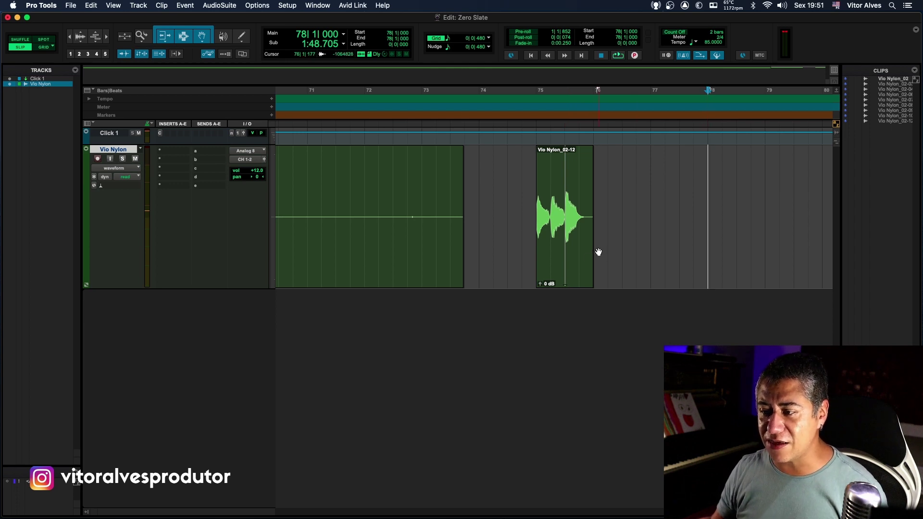
left_click(581, 264, "ctrl")
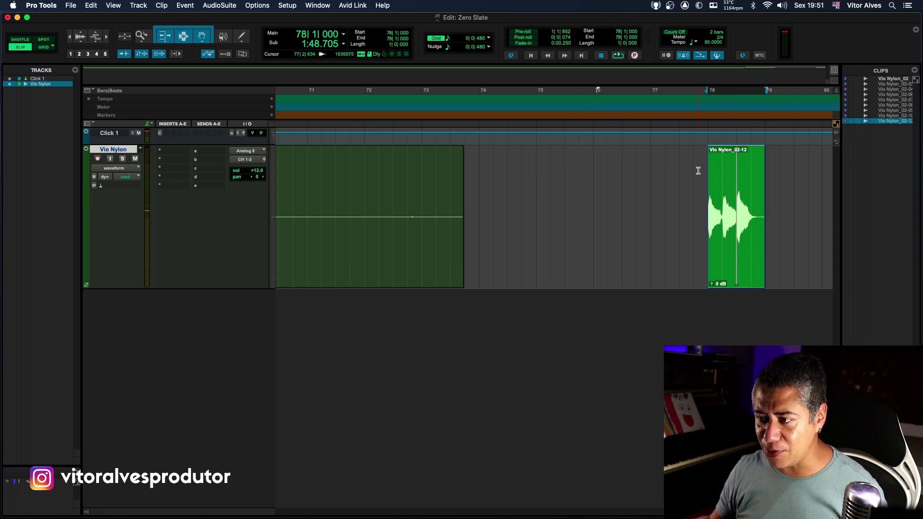
key("super+z")
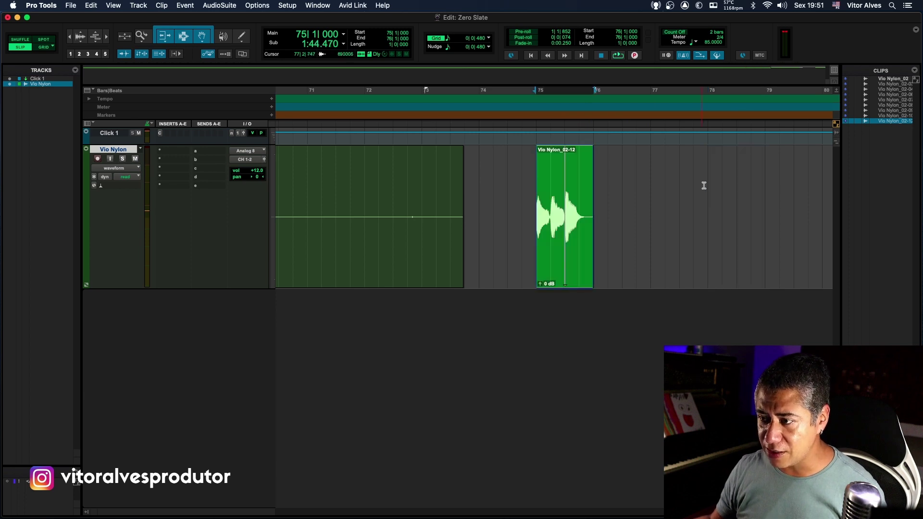
Switch to Grid mode, snap the pasted clip's end to bar 78, and undo the move
left_click(704, 186)
key("F4")
left_click(705, 181)
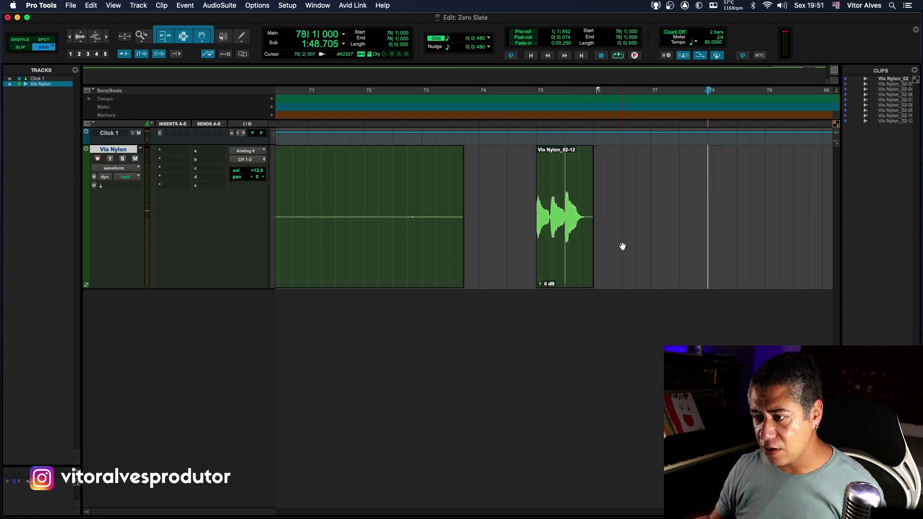
left_click(577, 264, "ctrl+super")
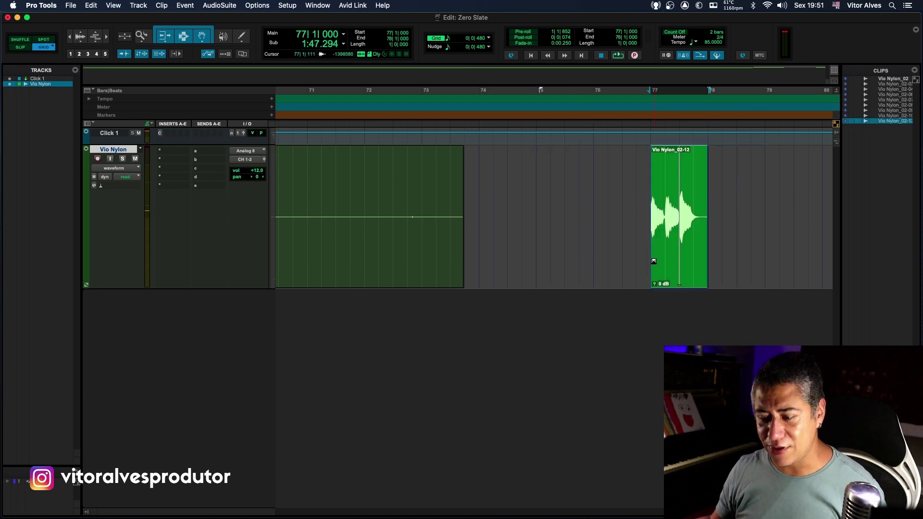
key("super+z")
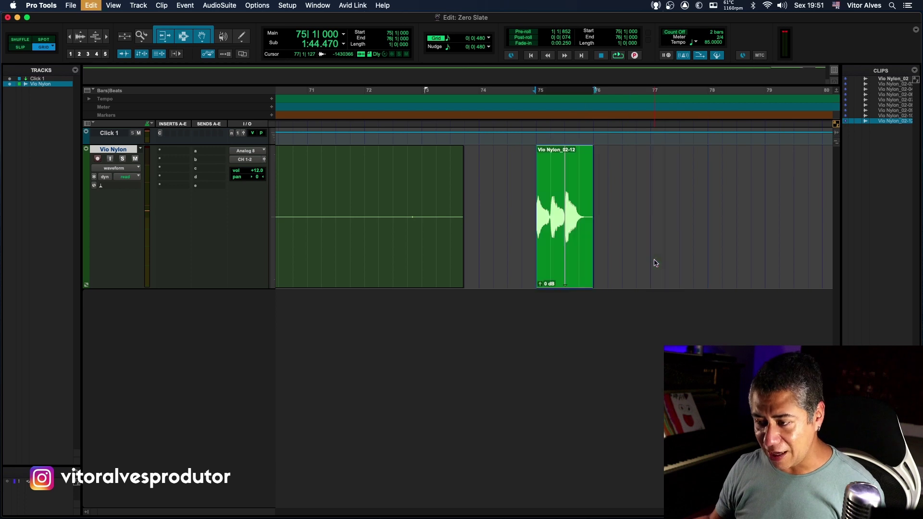
Align the pasted clip's sync point with the edit cursor at bar 78
left_click(705, 178)
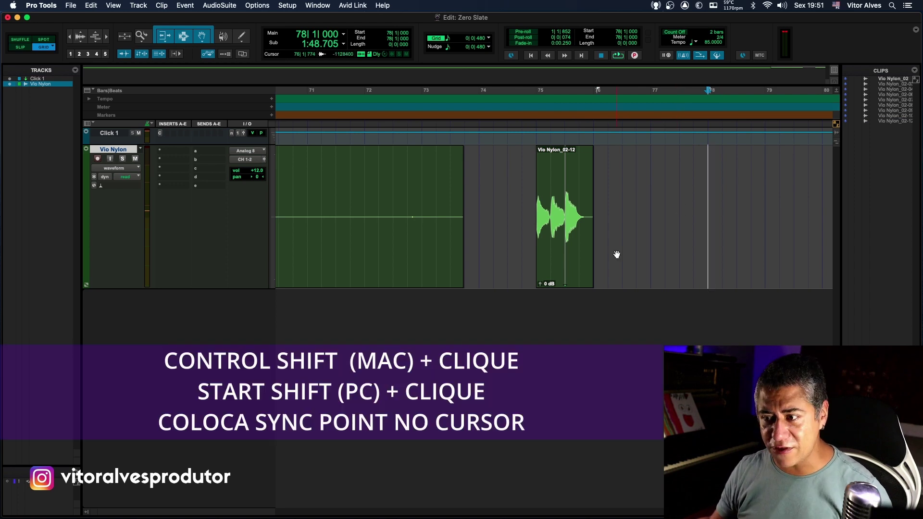
left_click(556, 273, "ctrl+shift")
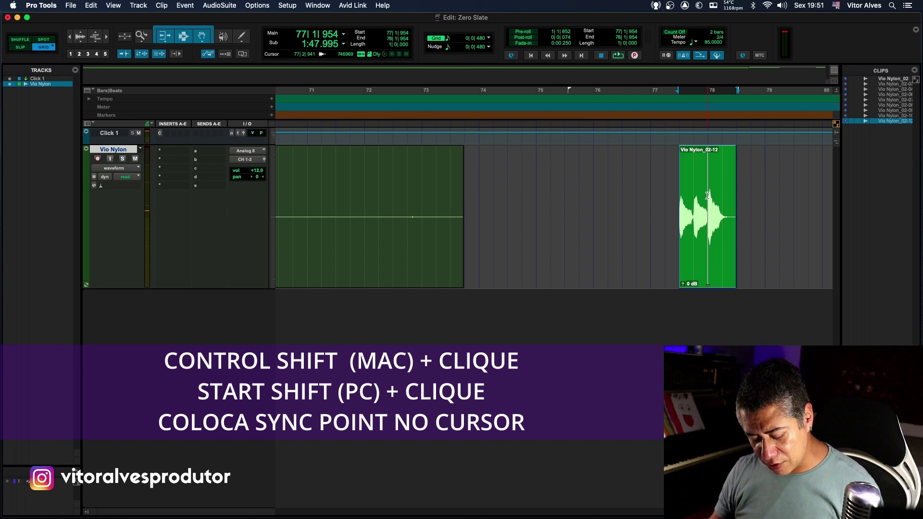
left_click(658, 230)
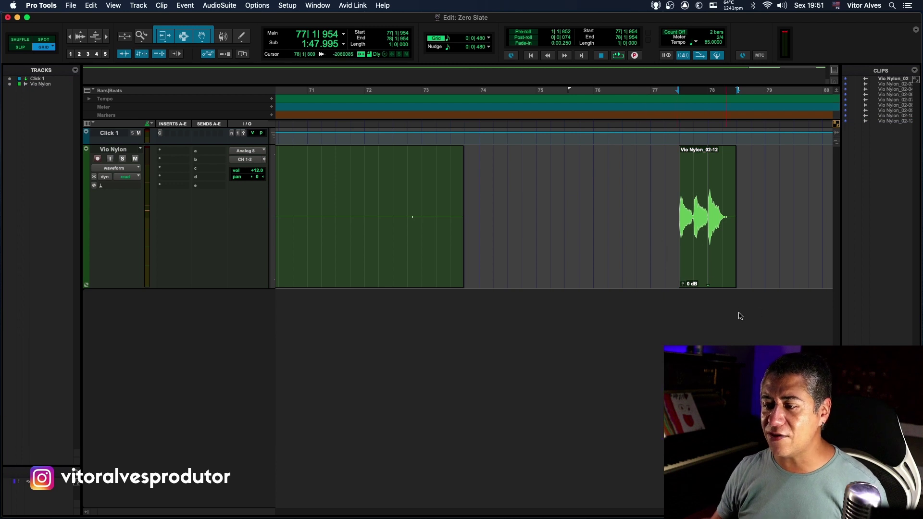
Remove the clip's sync point, undo its move back to bar 75, and place the edit cursor in the gap before it
left_click(710, 288, "alt")
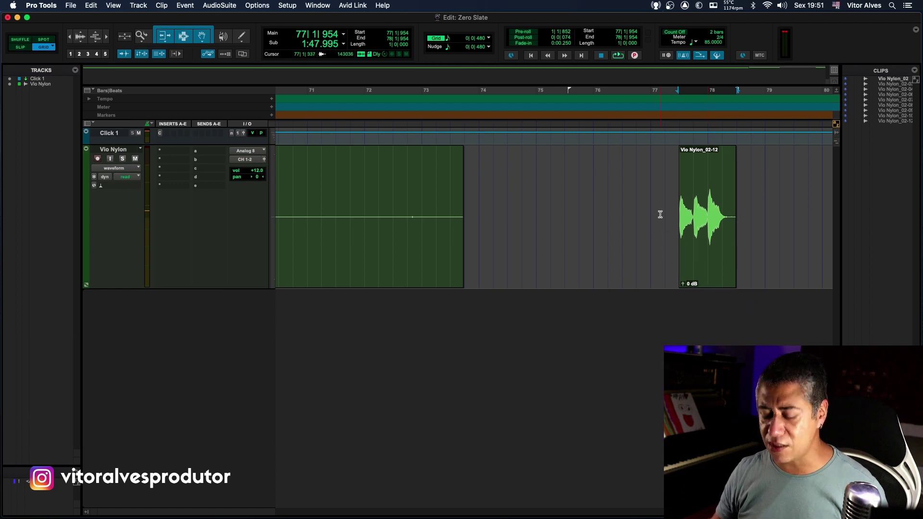
key("super+z")
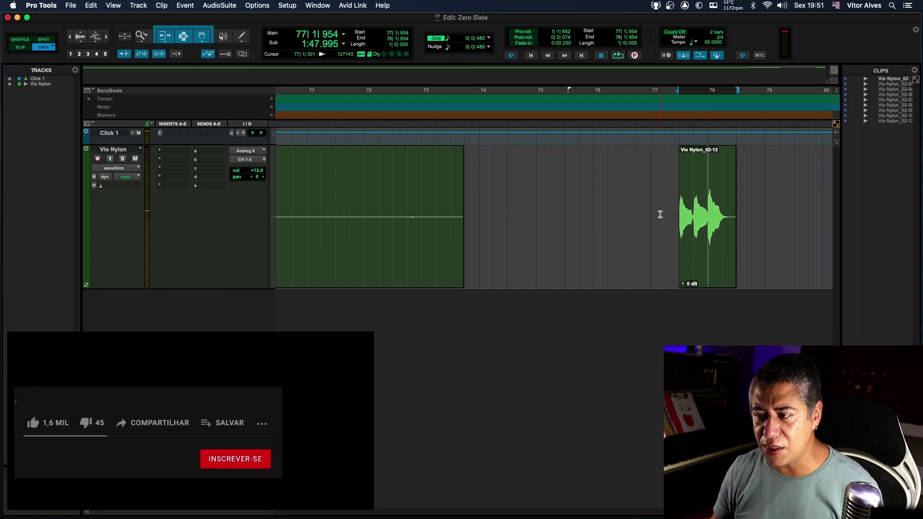
key("super+z")
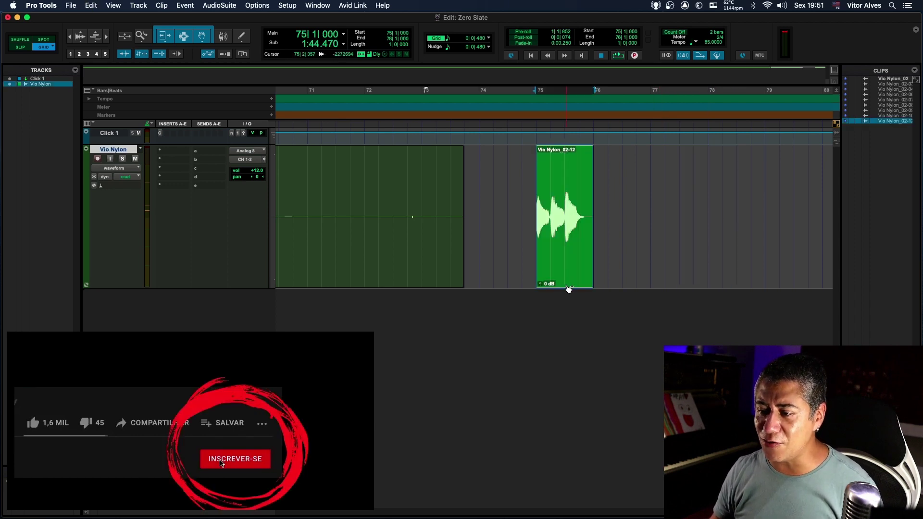
left_click(500, 215)
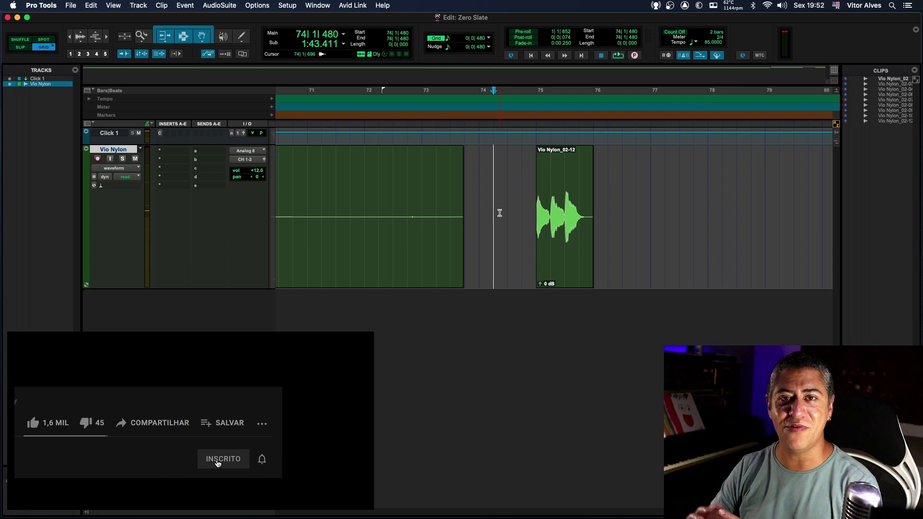